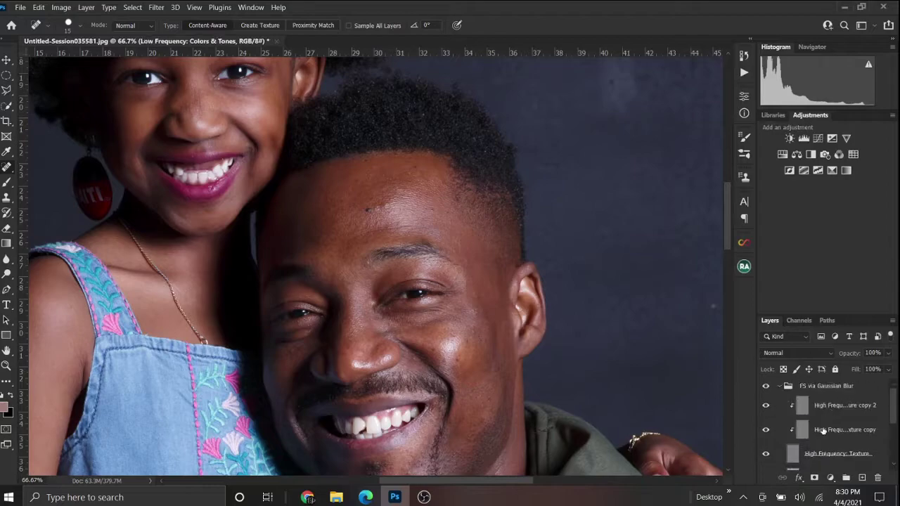
# Remove the two clipped copies above the High Frequency: Texture layer and make that texture layer active.
pyautogui.click(836, 408)
pyautogui.scroll(-1, 833, 422)
pyautogui.click(832, 437)
pyautogui.scroll(-2, 832, 437)
pyautogui.scroll(-1, 830, 438)
pyautogui.scroll(2, 808, 415)
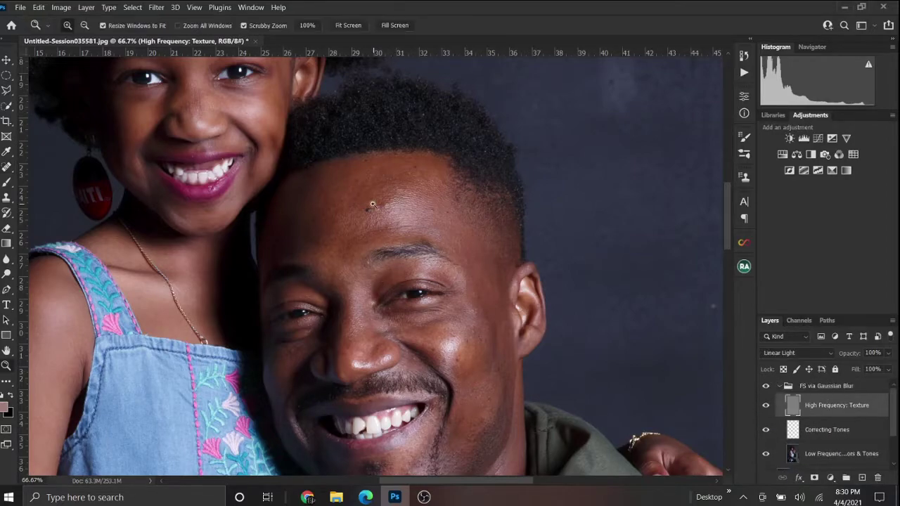
# Heal skin texture on the man's face with the Spot Healing Brush set to Proximity Match, and undo the last correction.
pyautogui.scroll(2, 372, 204)
pyautogui.scroll(-4, 276, 254)
pyautogui.scroll(4, 276, 254)
pyautogui.click(38, 7)
pyautogui.click(312, 26)
pyautogui.moveTo(246, 237); pyautogui.dragTo(298, 211)
pyautogui.moveTo(437, 193)
pyautogui.mouseDown()
pyautogui.moveTo(479, 204)
pyautogui.moveTo(383, 200)
pyautogui.mouseUp()
pyautogui.scroll(3, 383, 200)
pyautogui.click(310, 242)
pyautogui.click(39, 7)
pyautogui.click(40, 21)
# Heal the dark spots on the man's cheek and beside his eye on the High Frequency: Texture layer.
pyautogui.scroll(-8, 345, 97)
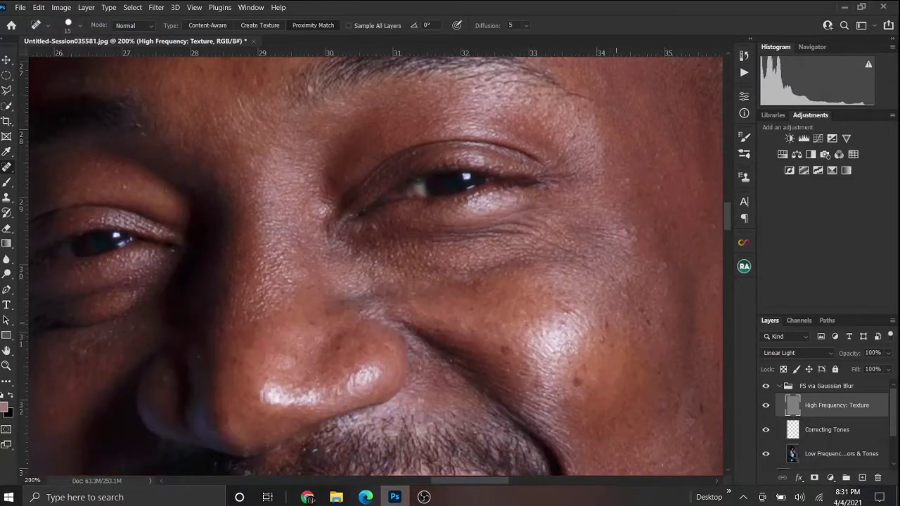
pyautogui.scroll(-4, 604, 323)
pyautogui.moveTo(636, 177); pyautogui.dragTo(650, 206)
pyautogui.click(622, 109)
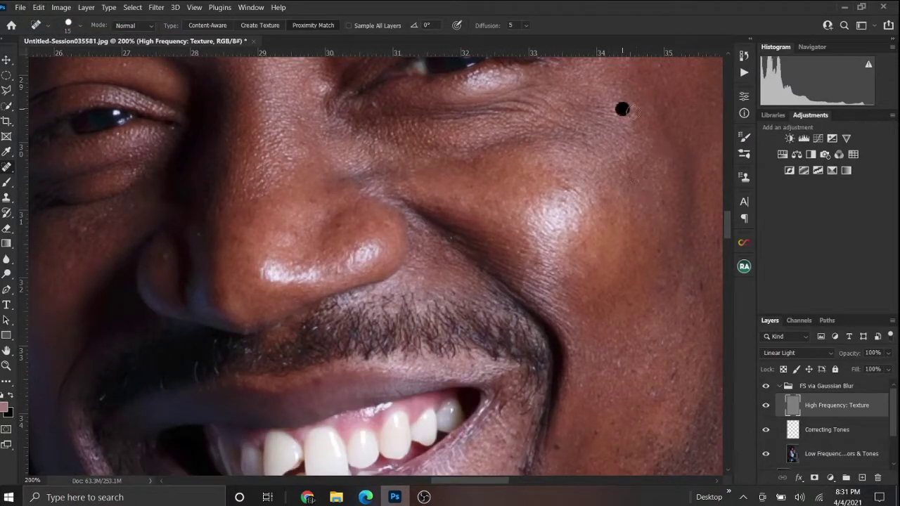
pyautogui.scroll(-4, 567, 327)
pyautogui.scroll(-3, 566, 326)
# Examine the retouched skin across the whole portrait and up close on the girl's face.
pyautogui.press('z')
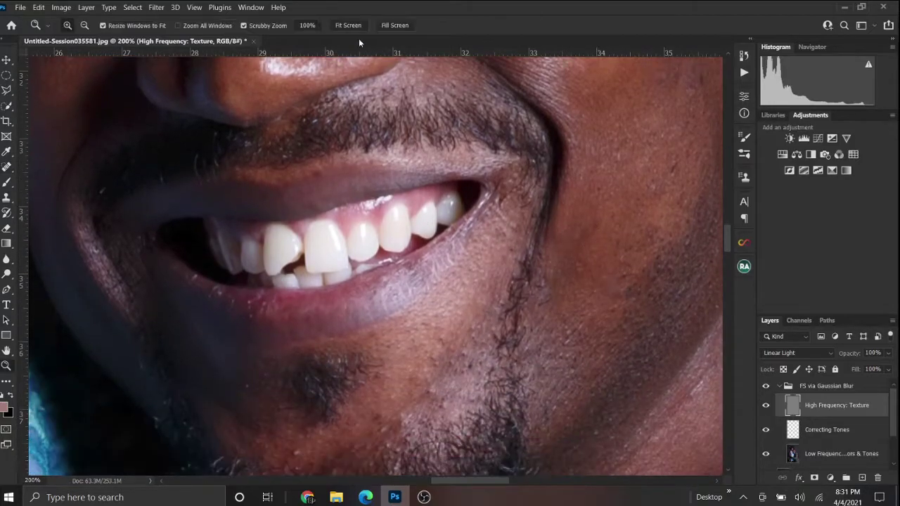
pyautogui.hotkey('ctrl', '-')
pyautogui.hotkey('ctrl', '-')
pyautogui.hotkey('ctrl', '-')
pyautogui.hotkey('ctrl', '-')
pyautogui.hotkey('ctrl', '+')
pyautogui.hotkey('ctrl', '+')
pyautogui.hotkey('ctrl', '-')
pyautogui.hotkey('ctrl', '-')
pyautogui.hotkey('ctrl', '-')
pyautogui.hotkey('ctrl', '-')
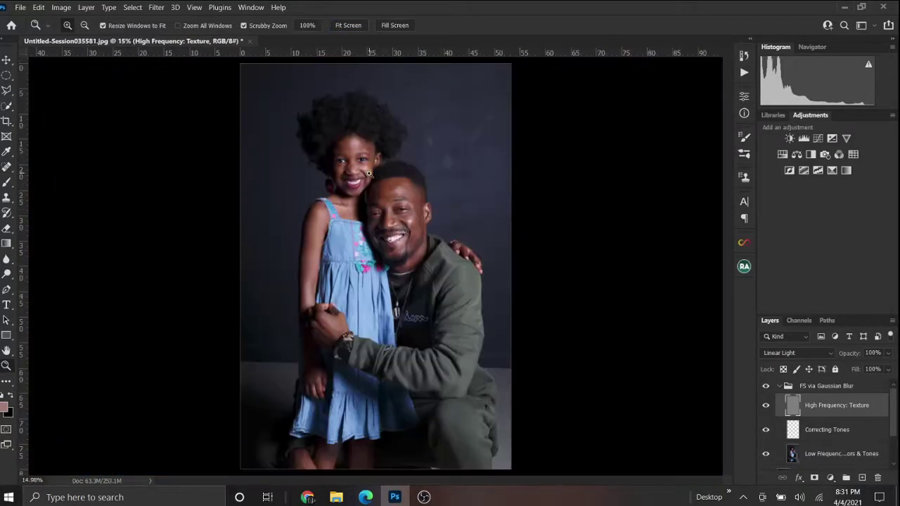
pyautogui.hotkey('ctrl', '+')
pyautogui.hotkey('ctrl', '+')
pyautogui.hotkey('ctrl', '+')
pyautogui.scroll(3, 362, 150)
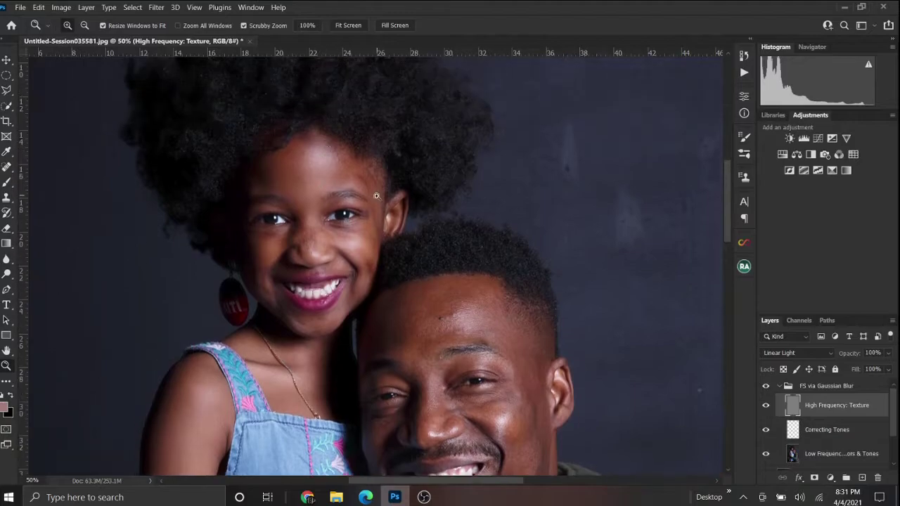
pyautogui.hotkey('ctrl', '+')
# Switch the Spot Healing Brush to Content-Aware and select the Low Frequency: Colors & Tones layer.
pyautogui.press('j')
pyautogui.press(']')
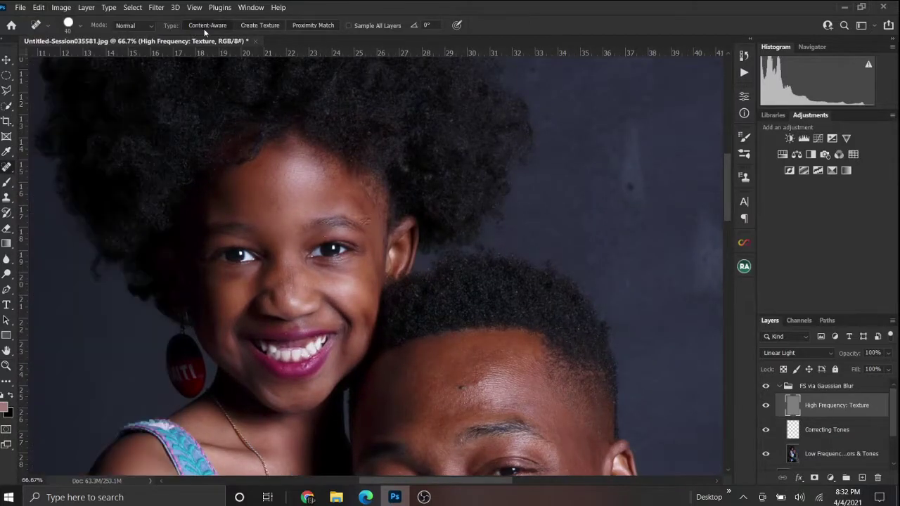
pyautogui.hotkey('alt', '[')
pyautogui.hotkey('alt', '[')
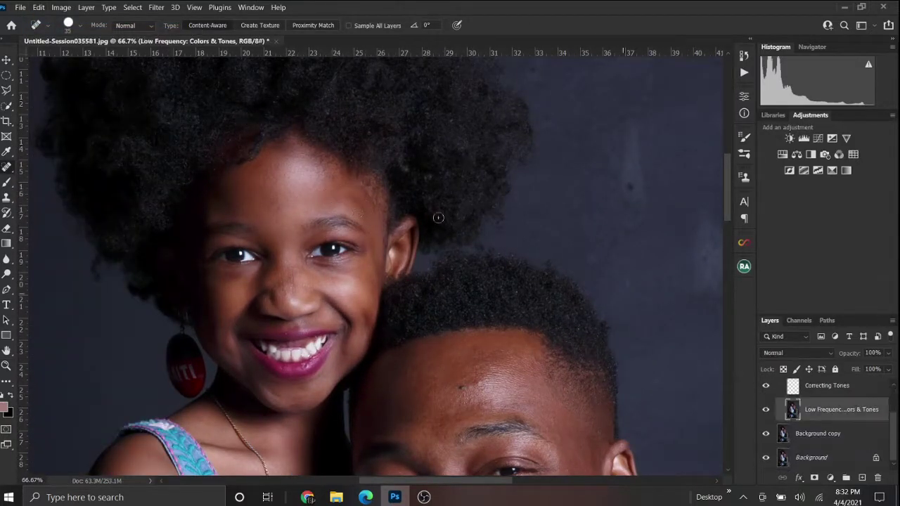
# Blend the skin tones on the man's cheek and jaw with the Mixer Brush enlarged to about 125 px.
pyautogui.hotkey('ctrl', '0')
pyautogui.scroll(3, 392, 170)
pyautogui.press('b')
pyautogui.hotkey('alt', '[')
pyautogui.hotkey('alt', ']')
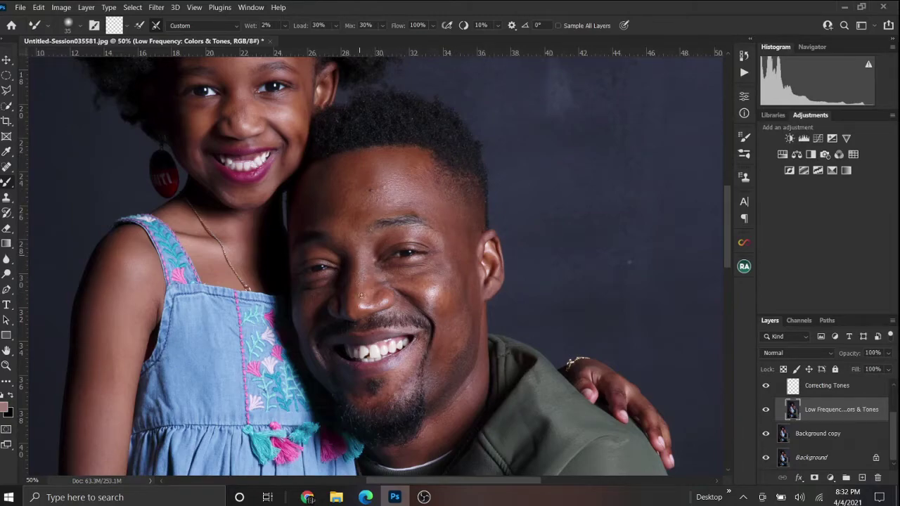
pyautogui.press(']')
pyautogui.press(']')
pyautogui.press(']')
pyautogui.press(']')
pyautogui.press(']')
pyautogui.press(']')
pyautogui.press(']')
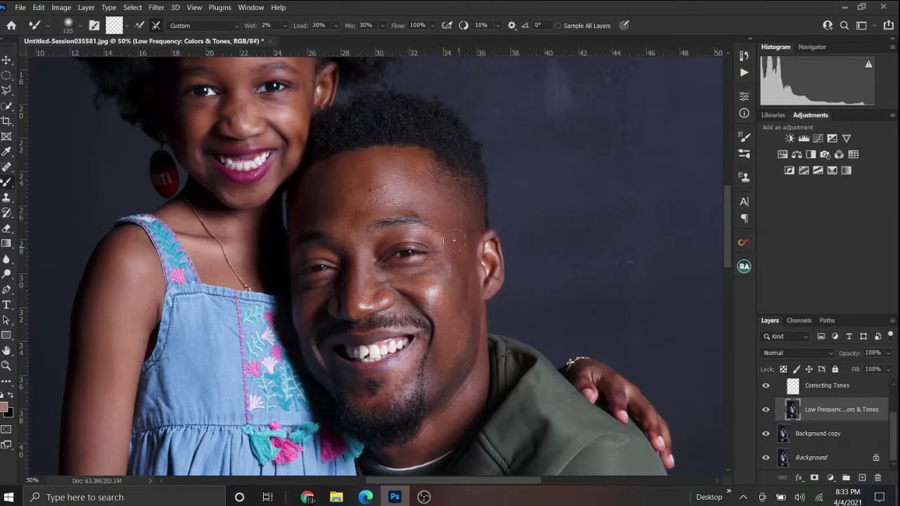
pyautogui.moveTo(438, 398); pyautogui.dragTo(458, 385)
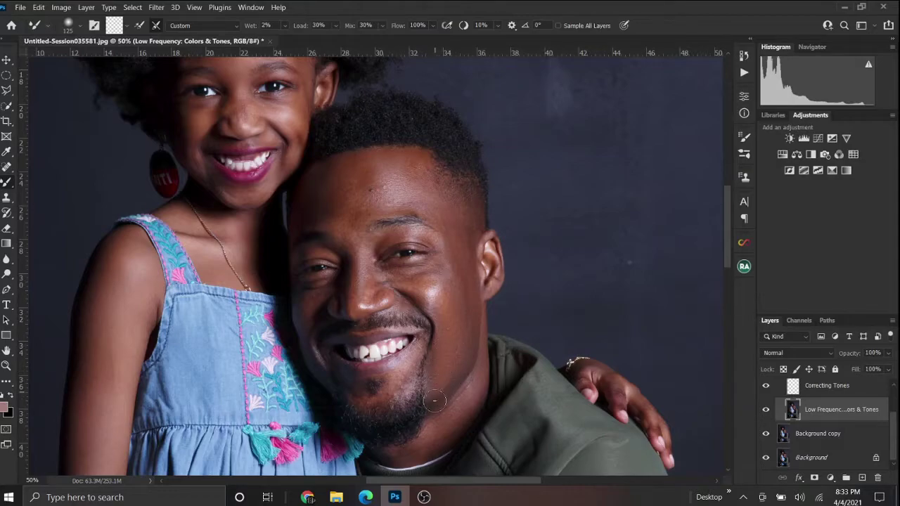
# Smooth the tones on the man's lower face, forehead and temple with the Mixer Brush at 50 to 80 px.
pyautogui.scroll(-2, 428, 339)
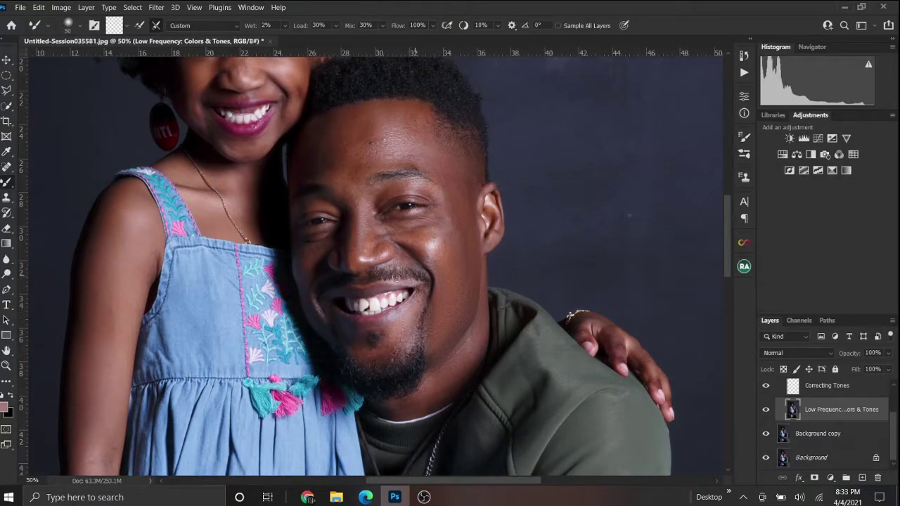
pyautogui.scroll(2, 461, 325)
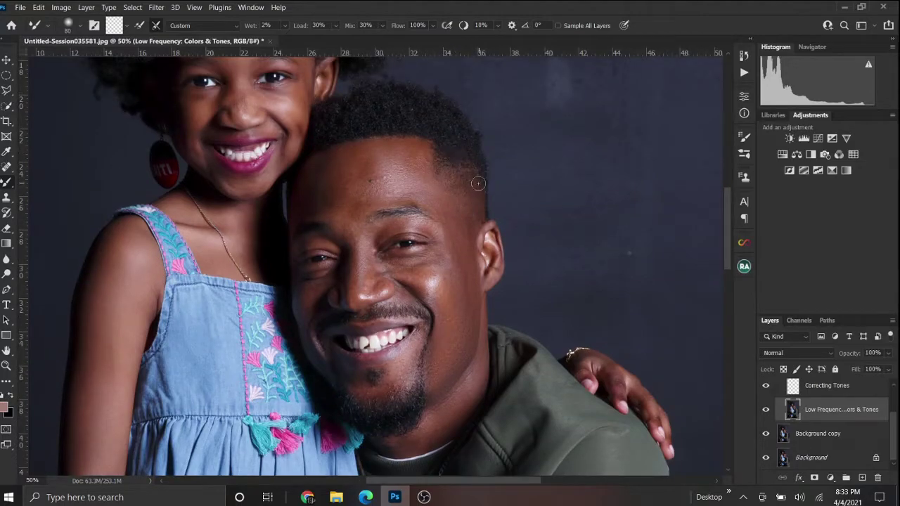
pyautogui.scroll(1, 425, 172)
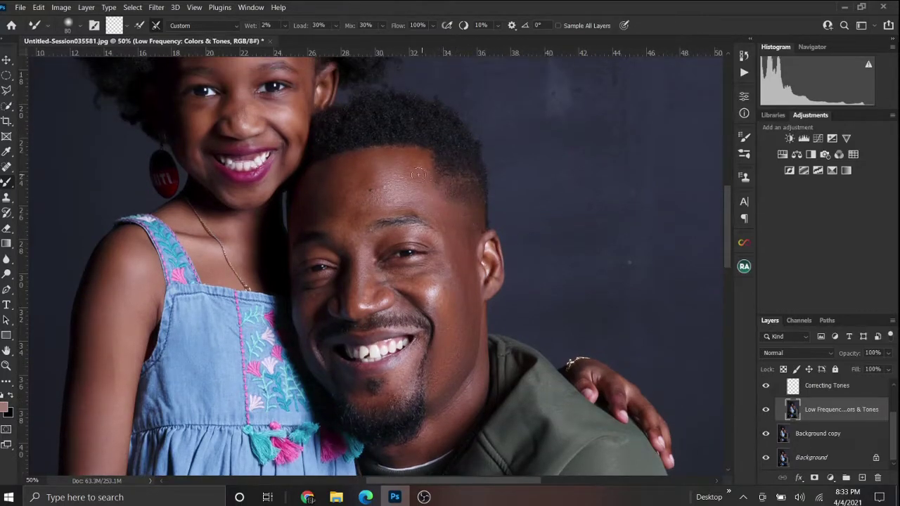
pyautogui.click(792, 387)
pyautogui.scroll(1, 442, 244)
pyautogui.click(828, 418)
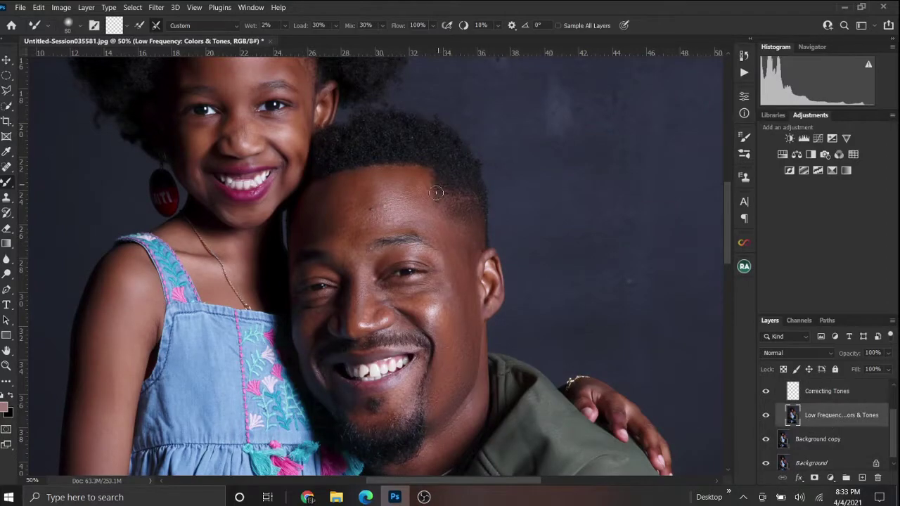
# Paint a chosen skin tone along the man's temple hairline on the Correcting Tones layer, and lower its opacity to 62%.
pyautogui.click(827, 391)
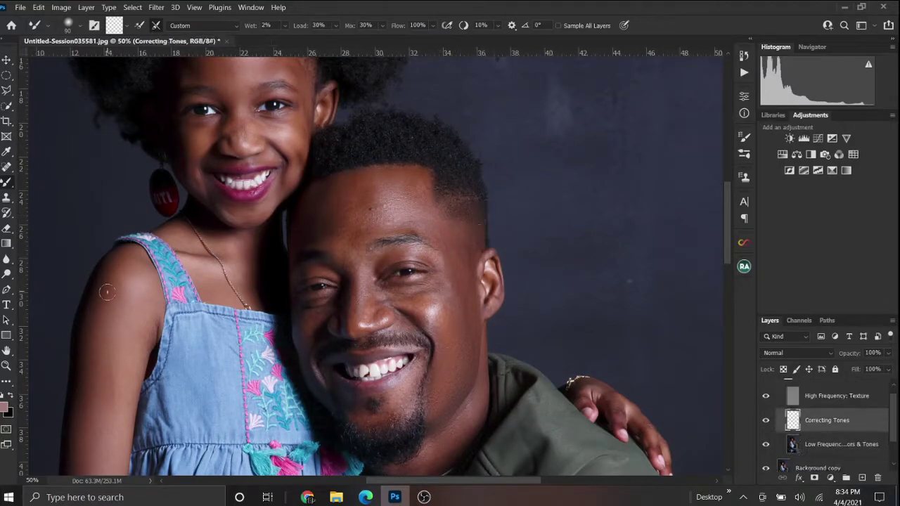
pyautogui.click(6, 407)
pyautogui.click(843, 229)
pyautogui.click(6, 181)
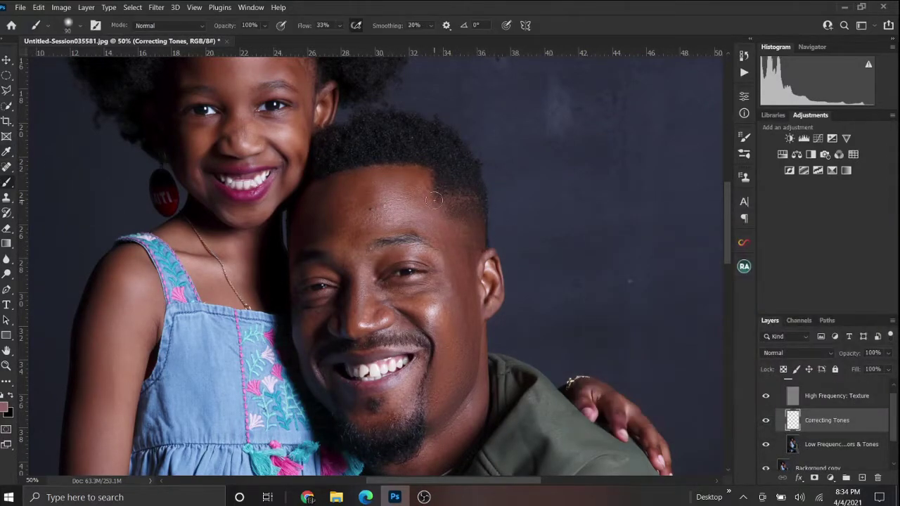
pyautogui.moveTo(456, 200); pyautogui.dragTo(481, 199)
pyautogui.moveTo(888, 353); pyautogui.dragTo(887, 370)
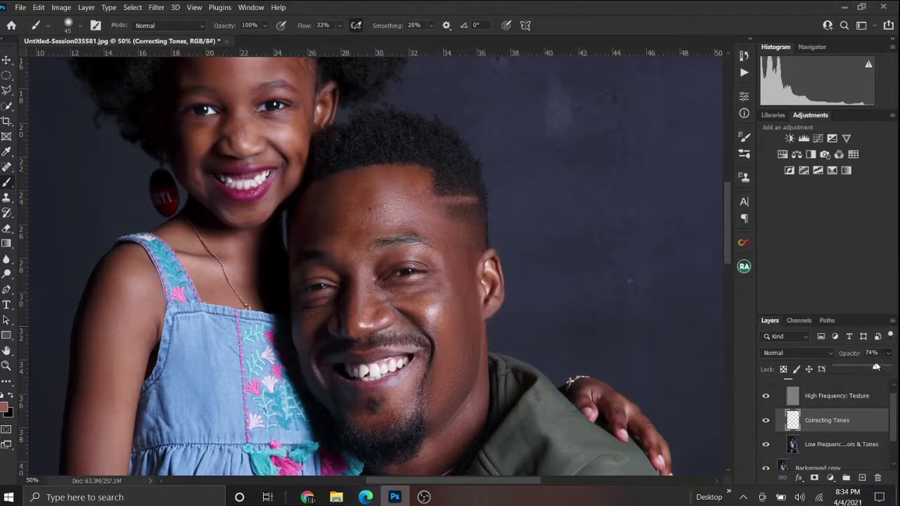
# Blend the temple hairline area with the Mixer Brush, switching from Correcting Tones to the Low Frequency: Colors & Tones layer.
pyautogui.rightClick(8, 185)
pyautogui.click(49, 215)
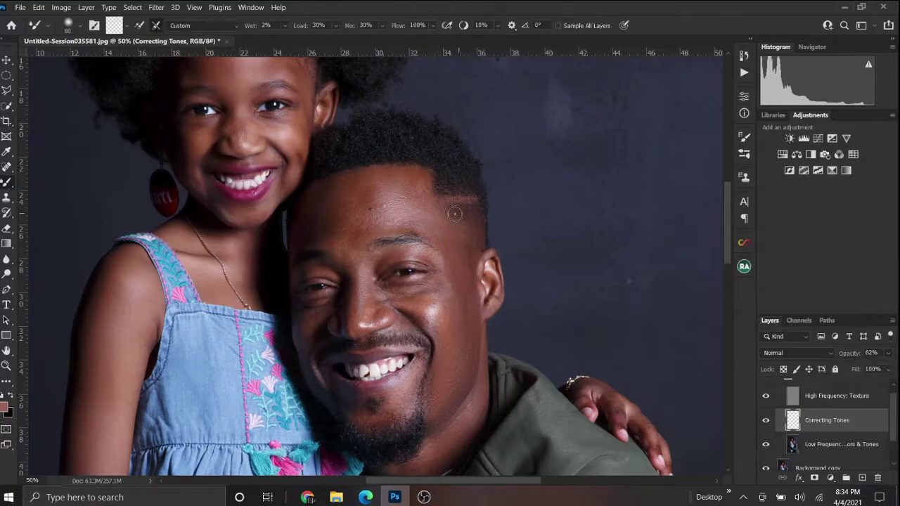
pyautogui.hotkey('alt', '[')
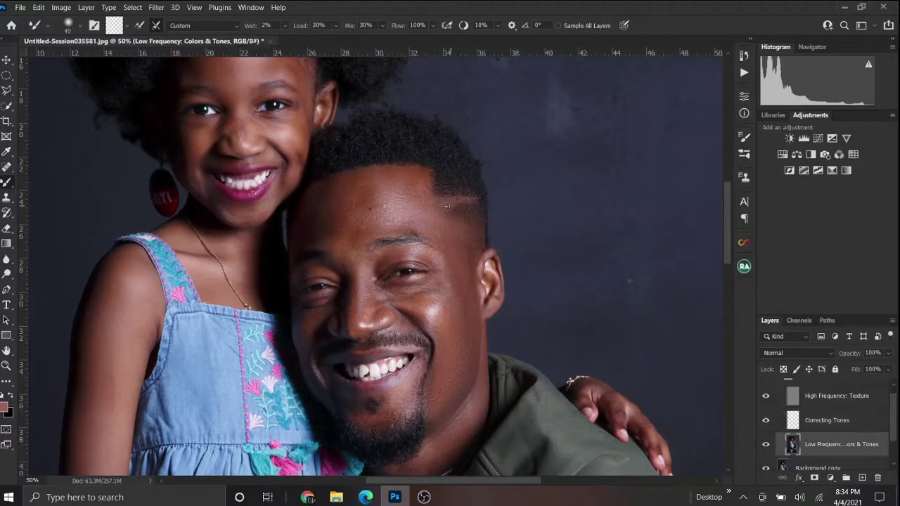
# Compare the whole portrait with the FS via Gaussian Blur group hidden and shown.
pyautogui.press('z')
pyautogui.keyDown('alt'); pyautogui.click(394, 203); pyautogui.keyUp('alt')
pyautogui.keyDown('alt'); pyautogui.click(394, 203); pyautogui.keyUp('alt')
pyautogui.keyDown('alt'); pyautogui.click(394, 203); pyautogui.keyUp('alt')
pyautogui.click(386, 204)
pyautogui.click(387, 204)
pyautogui.click(387, 204)
pyautogui.click(766, 387)
pyautogui.click(767, 387)
# Soften the highlight and tones on the man's cheek with the Mixer Brush at about 150 px.
pyautogui.click(457, 127)
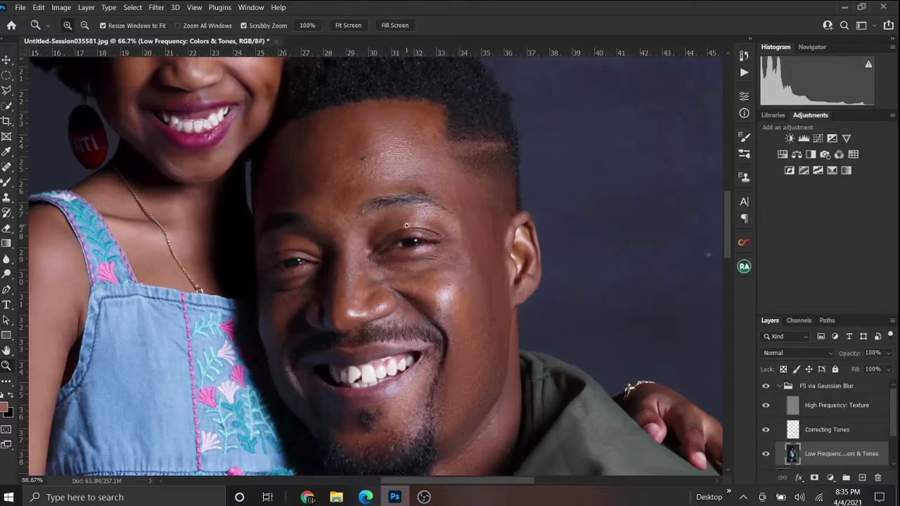
pyautogui.scroll(-1, 444, 280)
pyautogui.press('b')
pyautogui.moveTo(444, 282)
pyautogui.mouseDown()
pyautogui.moveTo(468, 262)
pyautogui.moveTo(461, 294)
pyautogui.moveTo(443, 246)
pyautogui.moveTo(482, 235)
pyautogui.moveTo(491, 261)
pyautogui.moveTo(482, 259)
pyautogui.moveTo(493, 247)
pyautogui.moveTo(407, 253)
pyautogui.moveTo(435, 256)
pyautogui.mouseUp()
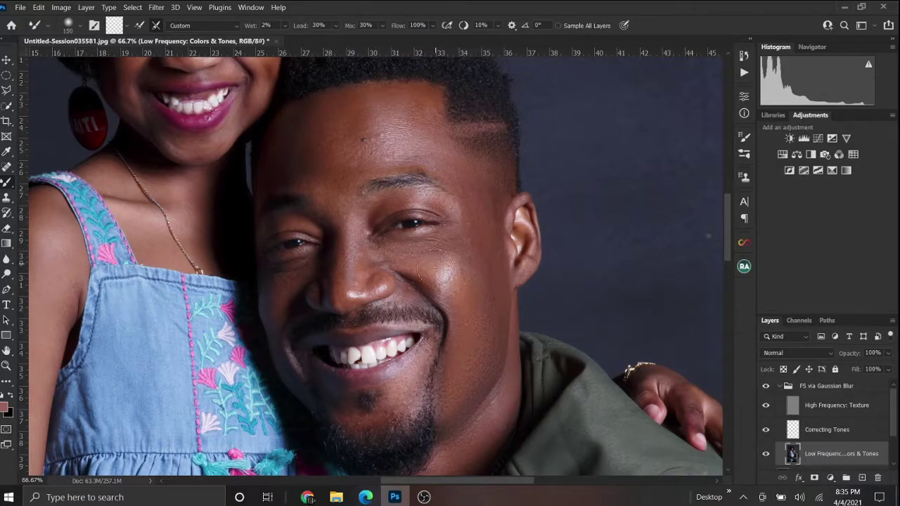
pyautogui.scroll(-2, 429, 267)
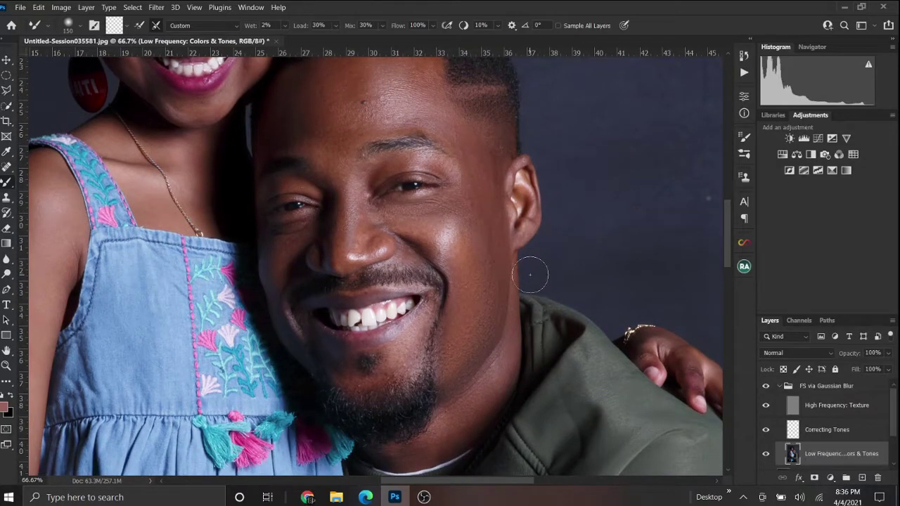
# Blend the tones on the girl's cheek and under her eye with the Mixer Brush reduced to 80 and 50 px.
pyautogui.press('z')
pyautogui.hotkey('ctrl', '0')
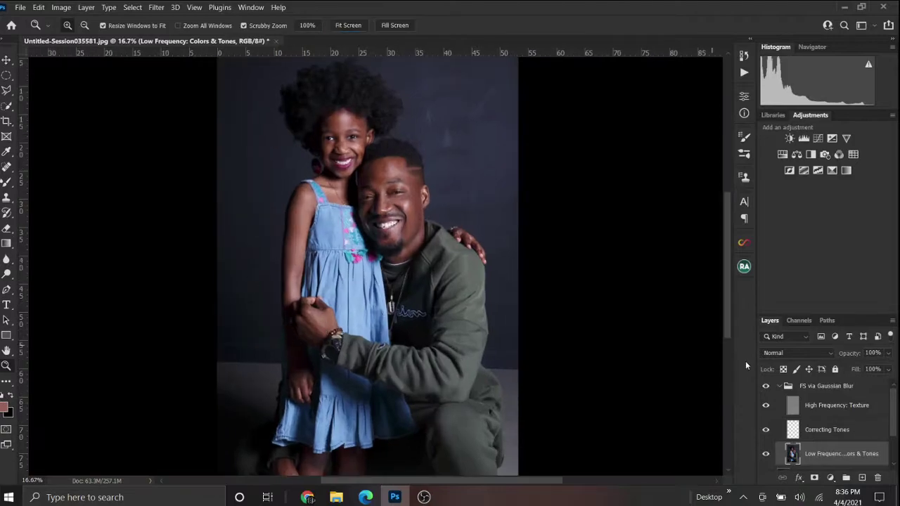
pyautogui.click(370, 73)
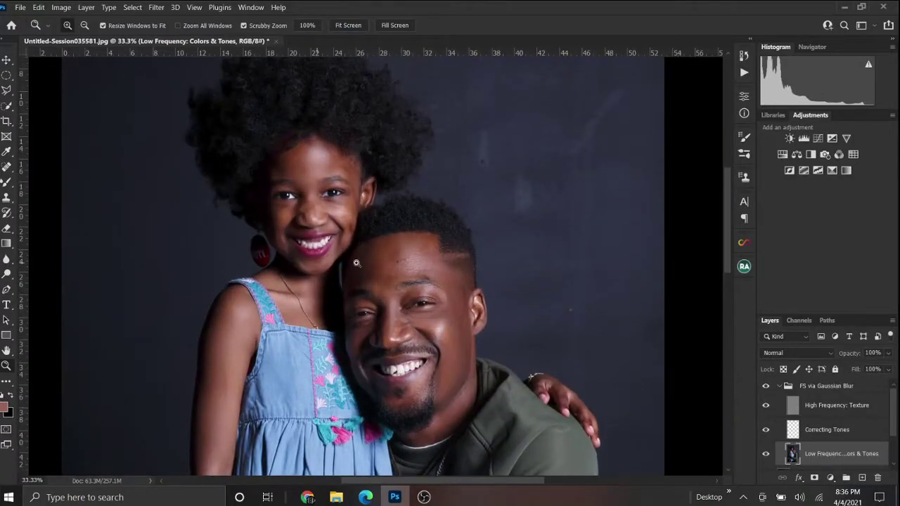
pyautogui.click(325, 263)
pyautogui.press('b')
pyautogui.scroll(2, 420, 255)
pyautogui.press('[')
pyautogui.press('[')
pyautogui.press('[')
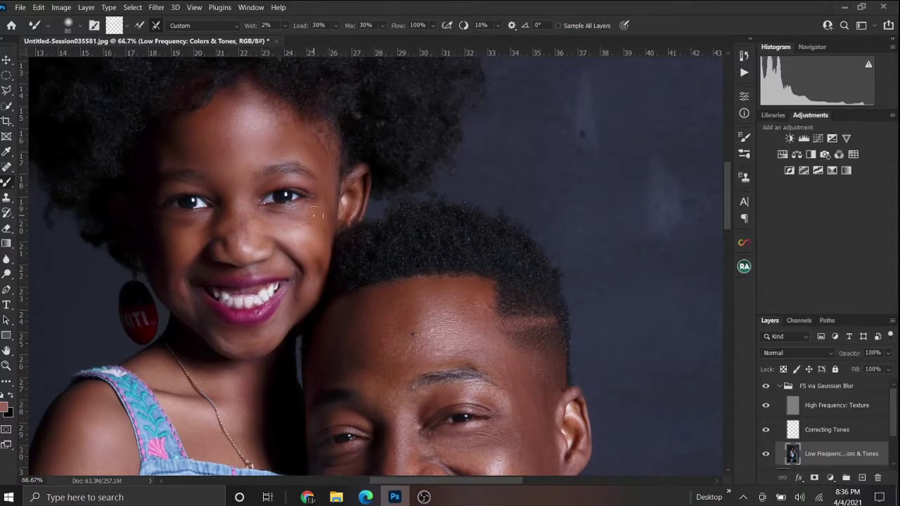
pyautogui.scroll(-2, 356, 282)
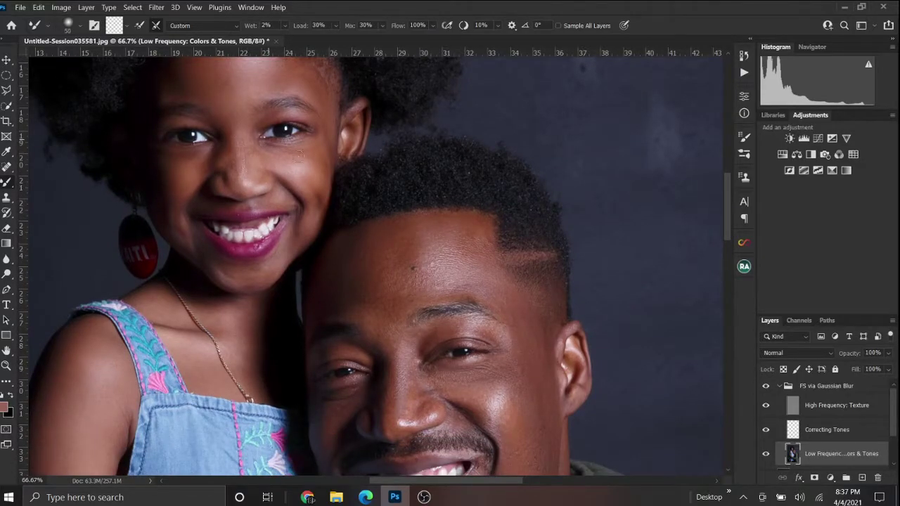
pyautogui.scroll(-2, 268, 140)
# Retouch the man's under-eye texture on the High Frequency: Texture layer with a 35 px Spot Healing Brush set to Create Texture.
pyautogui.press('j')
pyautogui.scroll(1, 536, 322)
pyautogui.hotkey('alt', ']')
pyautogui.hotkey('alt', ']')
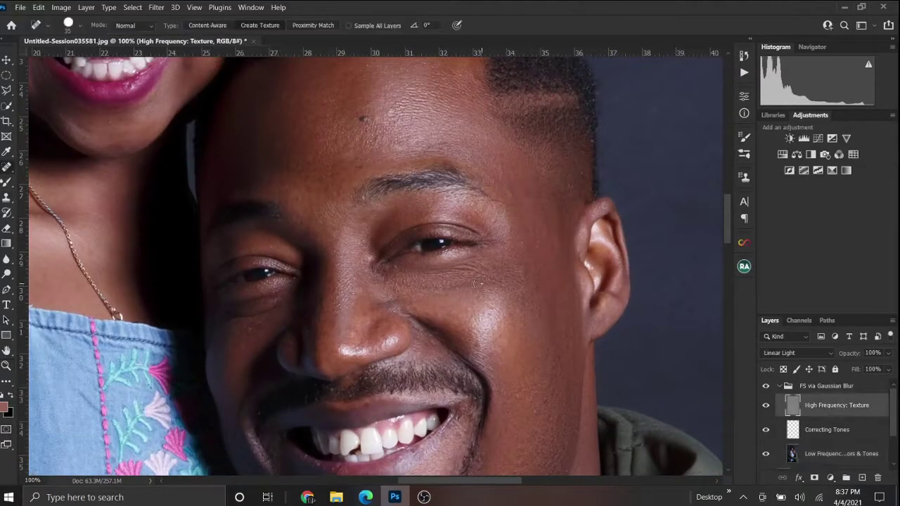
# Blend the tones beside the man's nose and under his eye on the Low Frequency layer with a 50 px Mixer Brush.
pyautogui.hotkey('alt', '[')
pyautogui.hotkey('alt', '[')
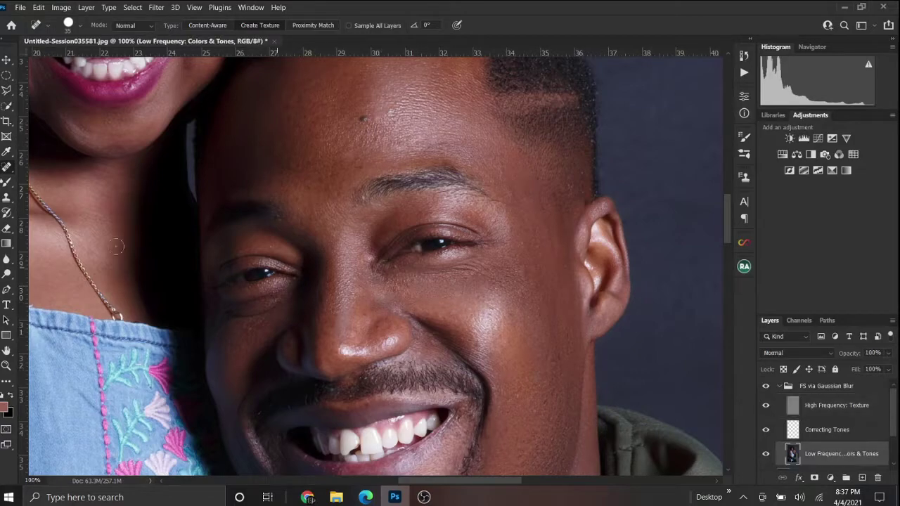
pyautogui.press('b')
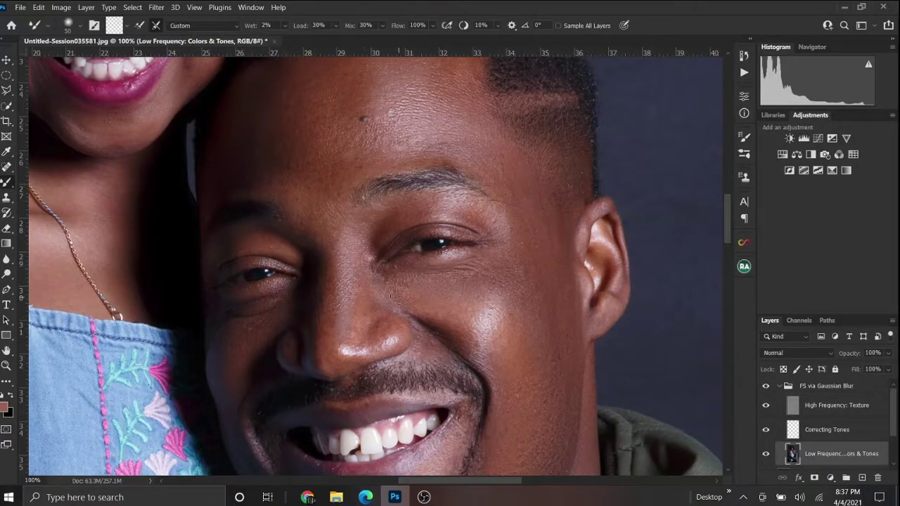
pyautogui.moveTo(456, 296)
pyautogui.mouseDown()
pyautogui.moveTo(357, 27)
pyautogui.moveTo(257, 189)
pyautogui.mouseUp()
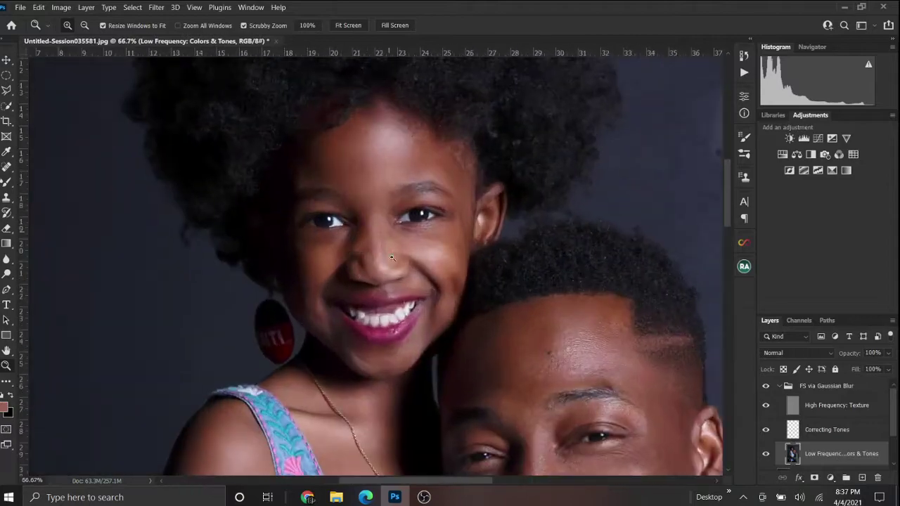
# Smooth the tones around the girl's nose, cheeks and chin with the Mixer Brush at about 70 px.
pyautogui.press('z')
pyautogui.click(7, 182)
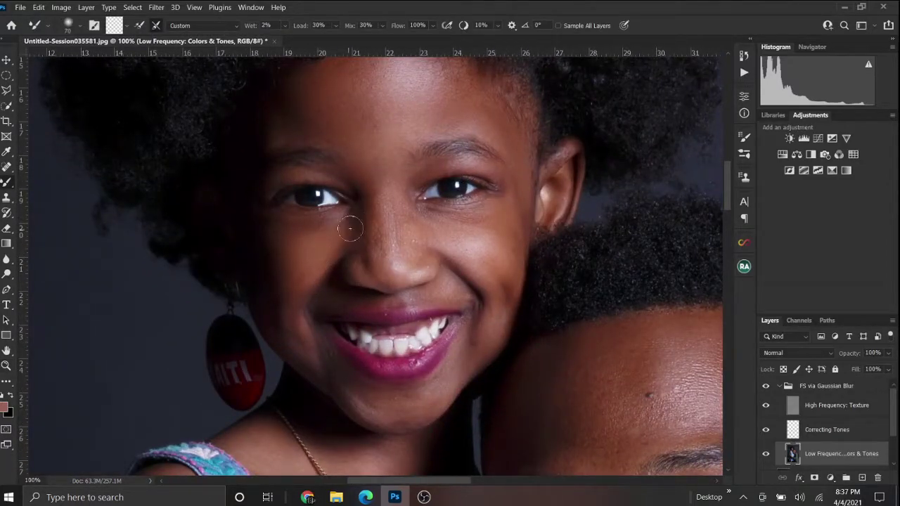
pyautogui.scroll(-3, 304, 225)
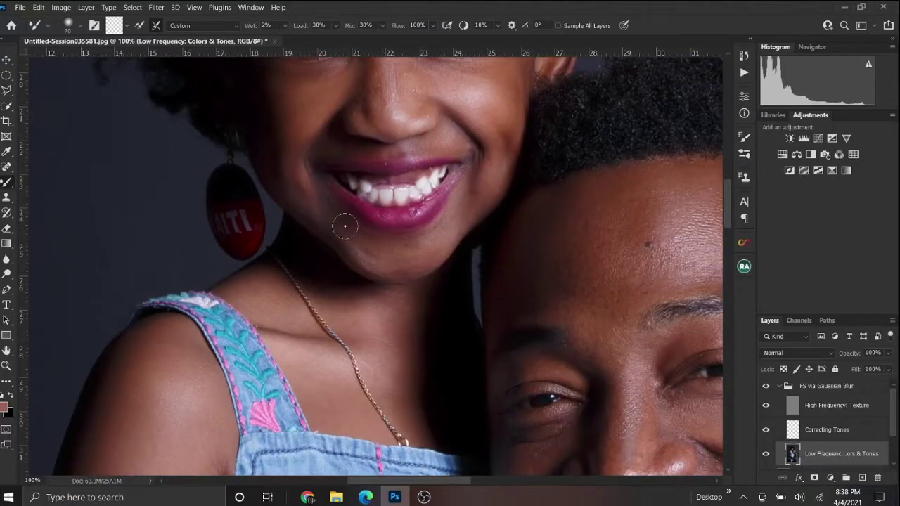
# Blend the tones along the girl's shoulder and arm with the Mixer Brush at 150 and 100 px.
pyautogui.scroll(-2, 296, 264)
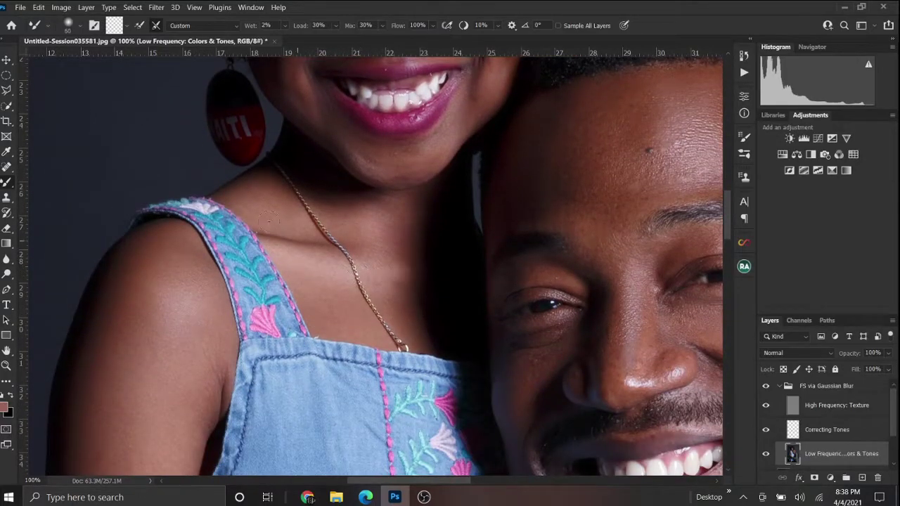
pyautogui.scroll(-4, 101, 406)
pyautogui.press(']')
pyautogui.press(']')
pyautogui.press(']')
pyautogui.press(']')
pyautogui.press(']')
pyautogui.scroll(-5, 100, 406)
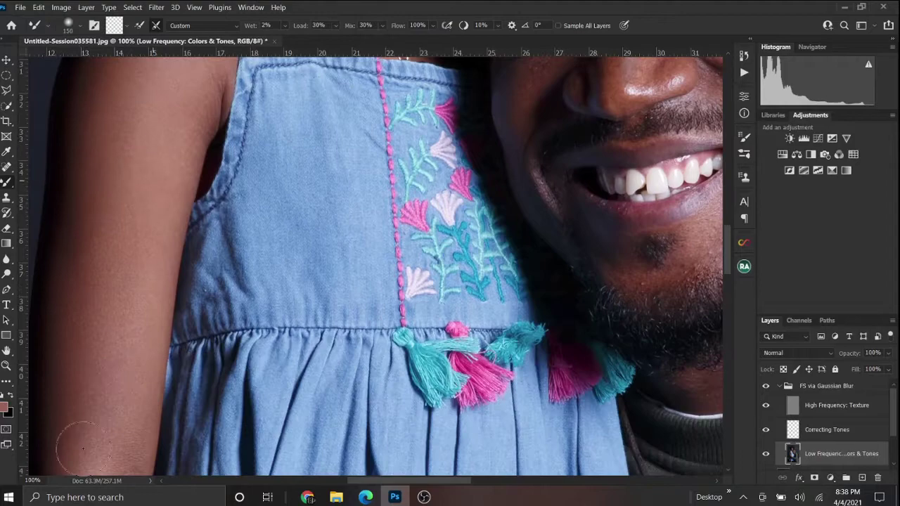
pyautogui.press('[')
pyautogui.scroll(1, 102, 304)
pyautogui.scroll(4, 102, 304)
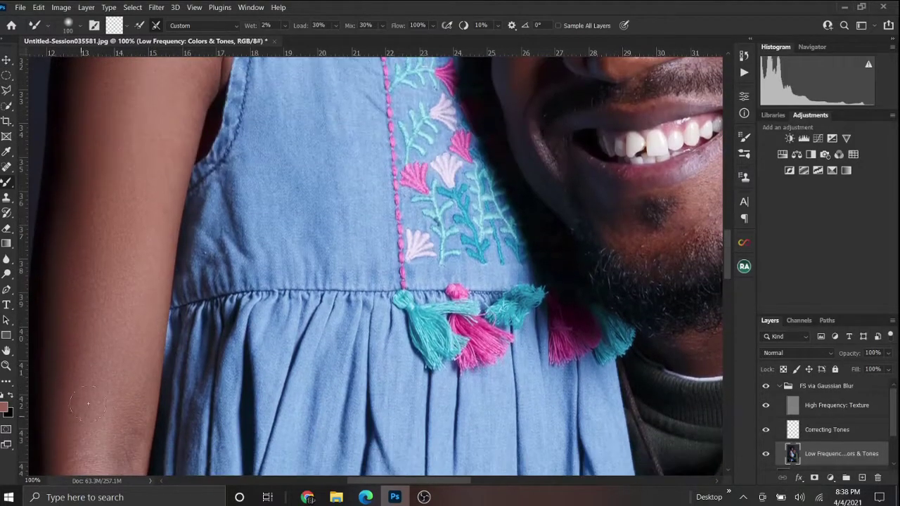
# Blend the tones on the girl's neck and chest around the necklace with a 50 px Mixer Brush.
pyautogui.scroll(2, 190, 154)
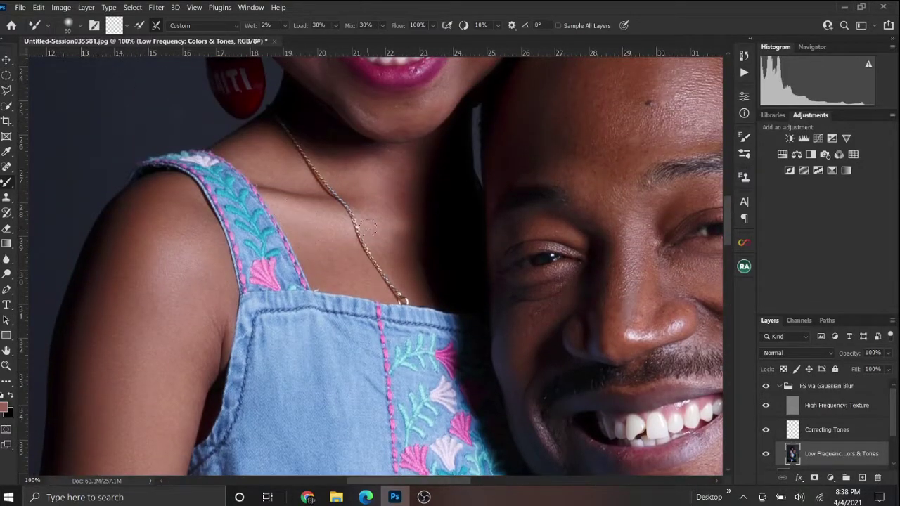
pyautogui.scroll(1, 430, 297)
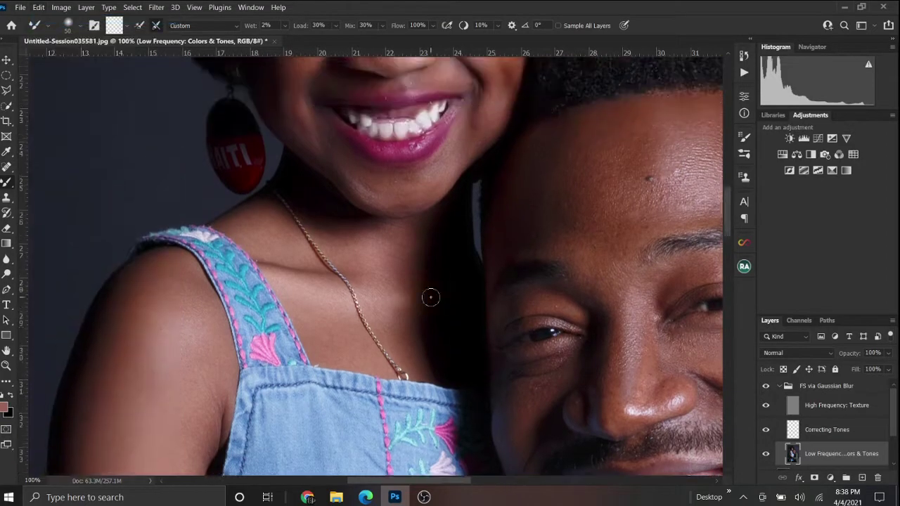
pyautogui.scroll(1, 394, 91)
# Heal the specks on the girl's lips on the High Frequency: Texture layer with a 9 px Spot Healing Brush set to Create Texture.
pyautogui.press('j')
pyautogui.hotkey('alt', ']')
pyautogui.scroll(1, 429, 212)
pyautogui.hotkey('shift', 'j')
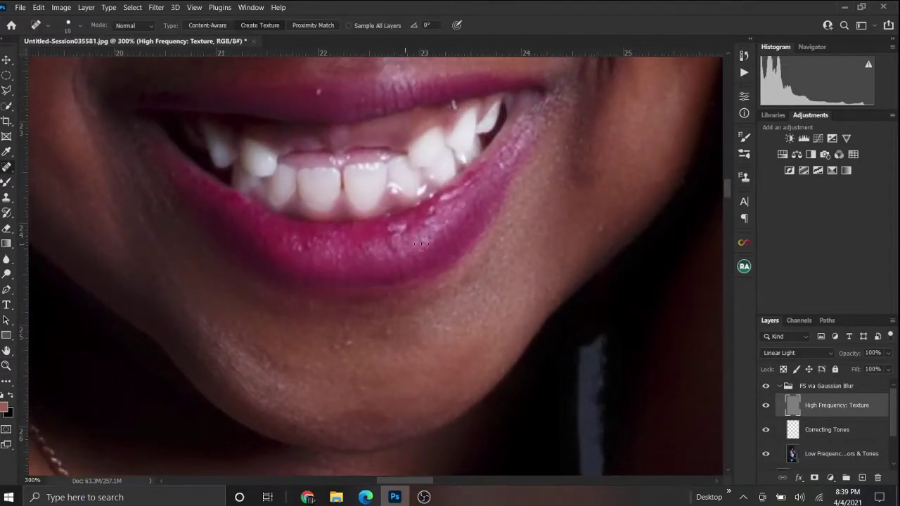
pyautogui.scroll(2, 312, 155)
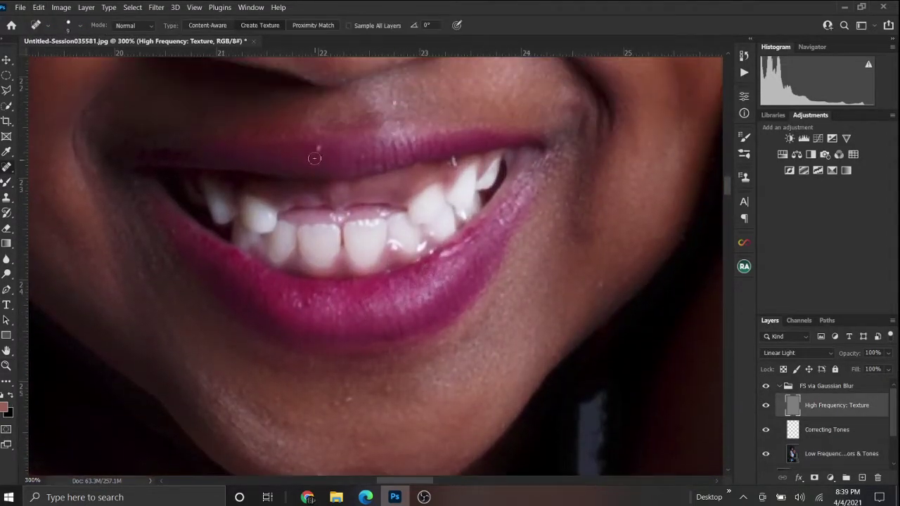
pyautogui.moveTo(323, 190); pyautogui.dragTo(310, 190)
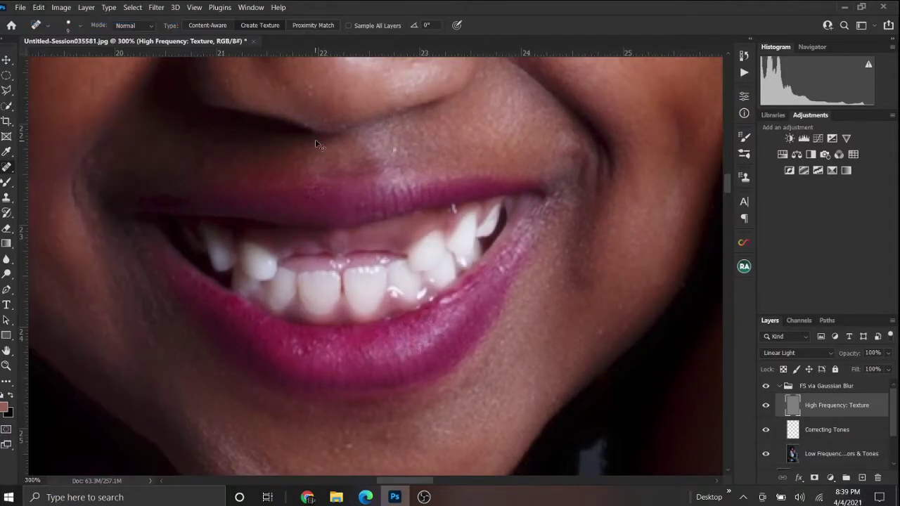
pyautogui.scroll(1, 315, 141)
# Review the retouched skin of both people at full view and at closer magnifications.
pyautogui.press('z')
pyautogui.scroll(-6, 462, 94)
pyautogui.hotkey('ctrl', '0')
pyautogui.hotkey('ctrl', '+')
pyautogui.hotkey('ctrl', '+')
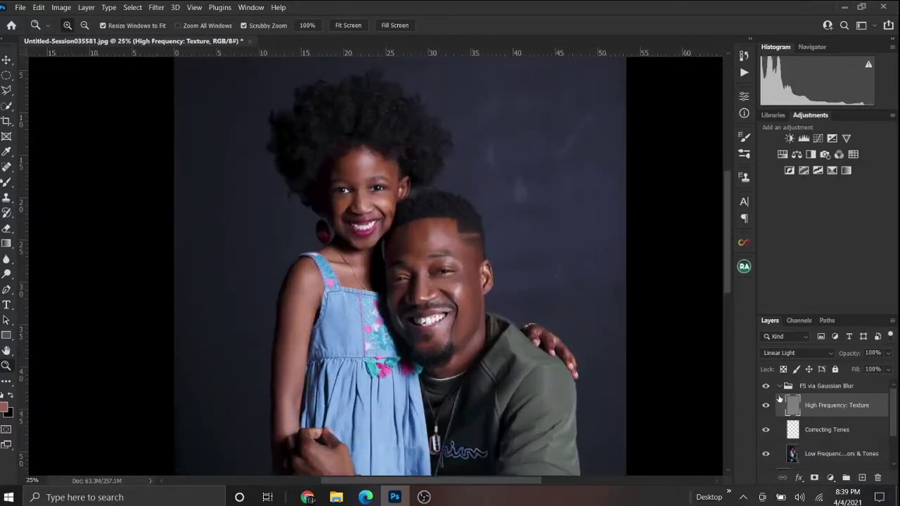
pyautogui.hotkey('ctrl', '+')
pyautogui.scroll(-3, 386, 102)
pyautogui.scroll(2, 386, 103)
pyautogui.hotkey('ctrl', '-')
pyautogui.hotkey('ctrl', '-')
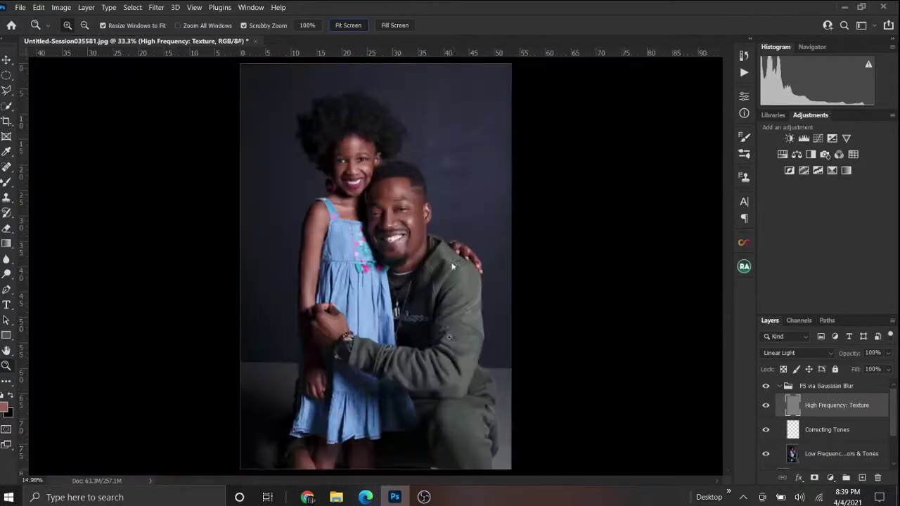
pyautogui.hotkey('ctrl', '+')
pyautogui.hotkey('ctrl', '+')
pyautogui.hotkey('ctrl', '+')
# Heal a small mark on the girl's denim dress with the 9 px Spot Healing Brush set to Content-Aware.
pyautogui.press('j')
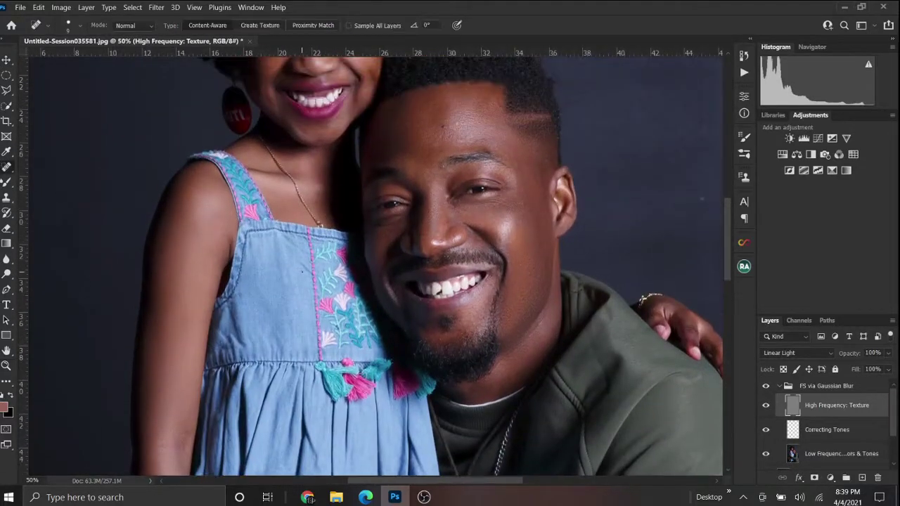
pyautogui.scroll(-3, 293, 246)
pyautogui.moveTo(283, 167); pyautogui.dragTo(289, 186)
pyautogui.scroll(-5, 289, 186)
# Inspect the lower half of the portrait and both faces for remaining areas that need retouching.
pyautogui.press('z')
pyautogui.hotkey('ctrl', '0')
pyautogui.click(342, 408)
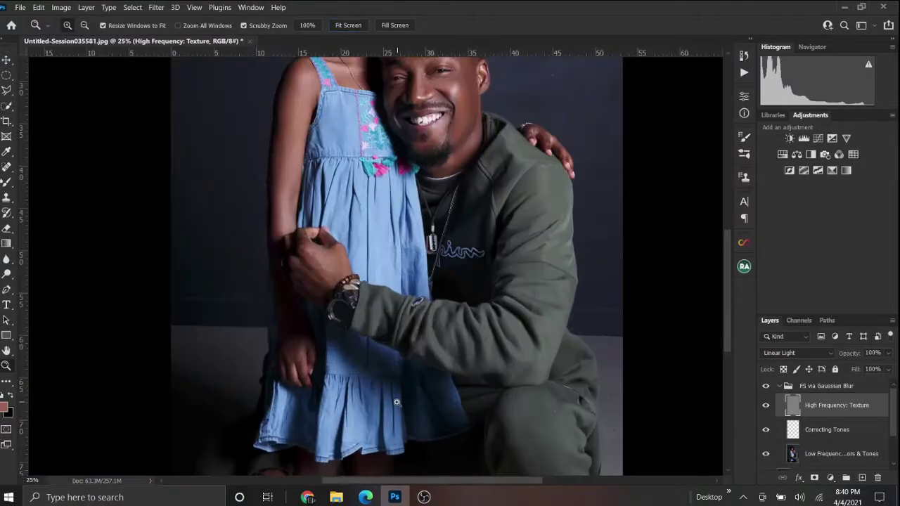
pyautogui.click(341, 407)
pyautogui.scroll(5, 342, 407)
pyautogui.hotkey('ctrl', '0')
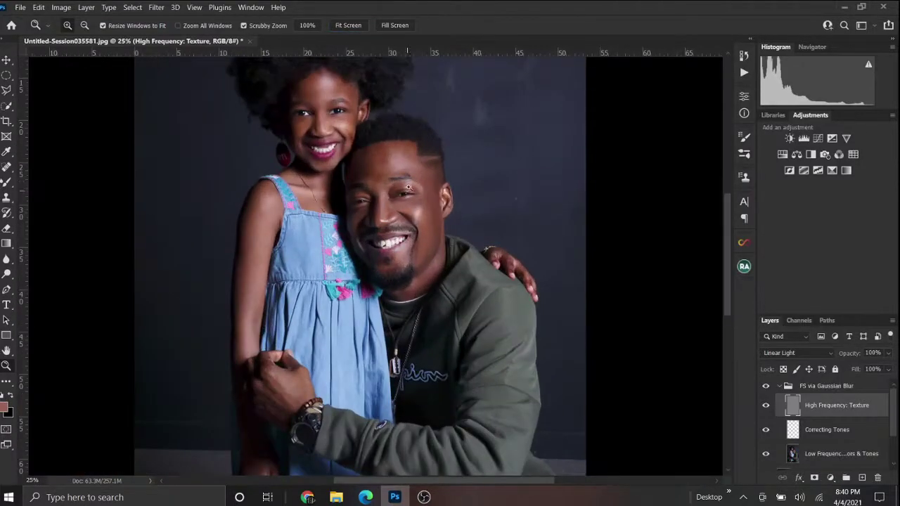
pyautogui.click(396, 163)
pyautogui.scroll(-5, 396, 164)
pyautogui.hotkey('ctrl', '0')
pyautogui.click(360, 167)
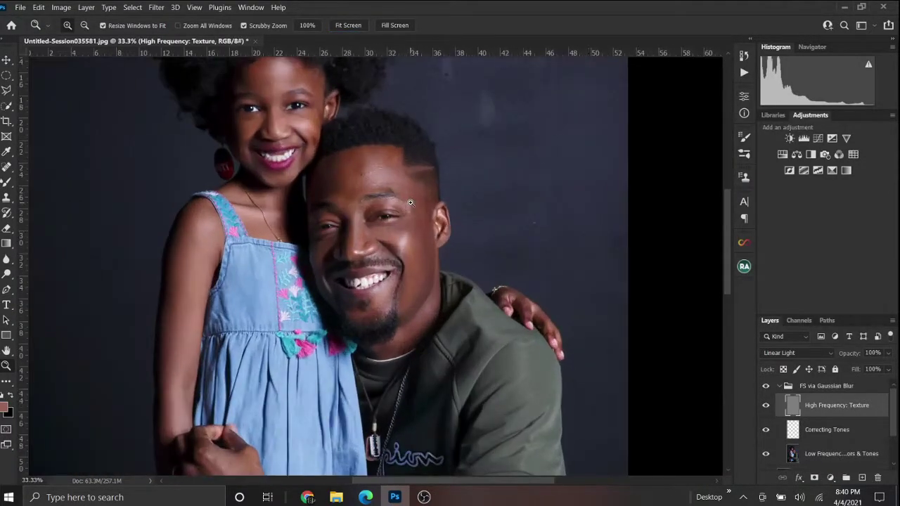
pyautogui.click(359, 168)
# Select the Mixer Brush and make the Low Frequency: Colors & Tones layer active.
pyautogui.rightClick(7, 166)
pyautogui.click(55, 181)
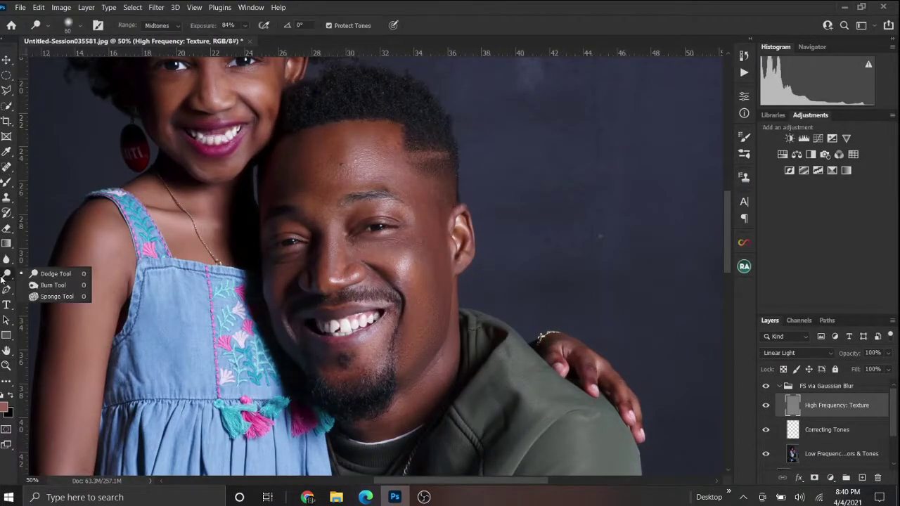
pyautogui.rightClick(6, 182)
pyautogui.click(42, 217)
pyautogui.hotkey('alt', '[')
pyautogui.hotkey('alt', '[')
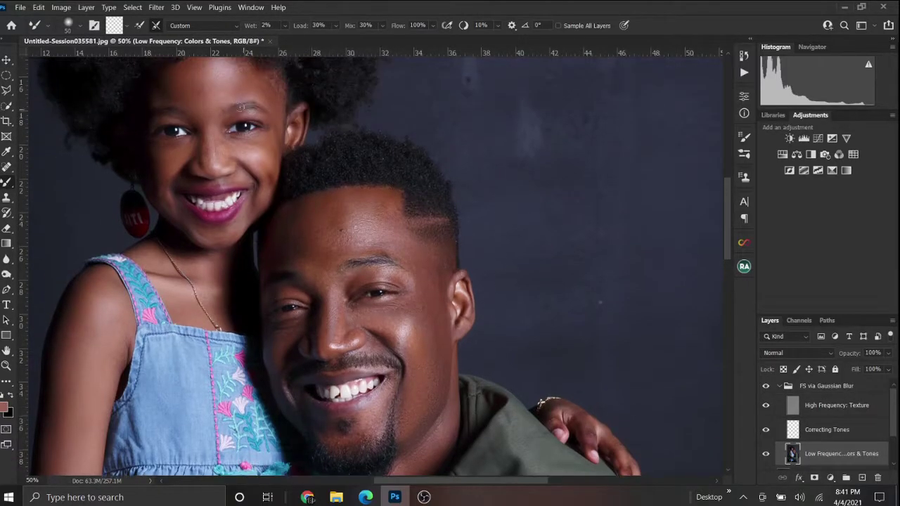
pyautogui.scroll(-1, 493, 295)
# Toggle the visibility of the FS via Gaussian Blur group to compare the portrait before and after retouching at several magnifications.
pyautogui.click(765, 386)
pyautogui.click(766, 386)
pyautogui.click(766, 386)
pyautogui.click(765, 386)
pyautogui.press('z')
pyautogui.hotkey('ctrl', '0')
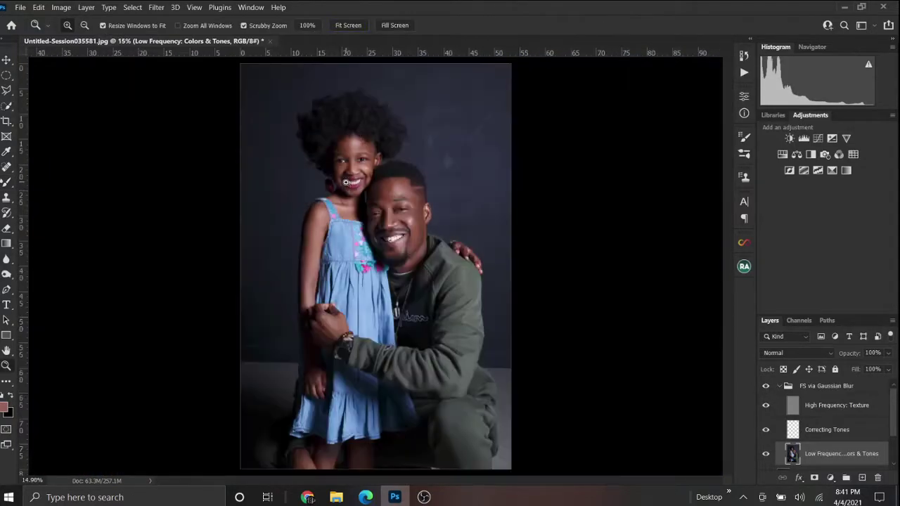
pyautogui.moveTo(406, 179); pyautogui.dragTo(457, 178)
pyautogui.scroll(1, 460, 178)
pyautogui.hotkey('ctrl', '+')
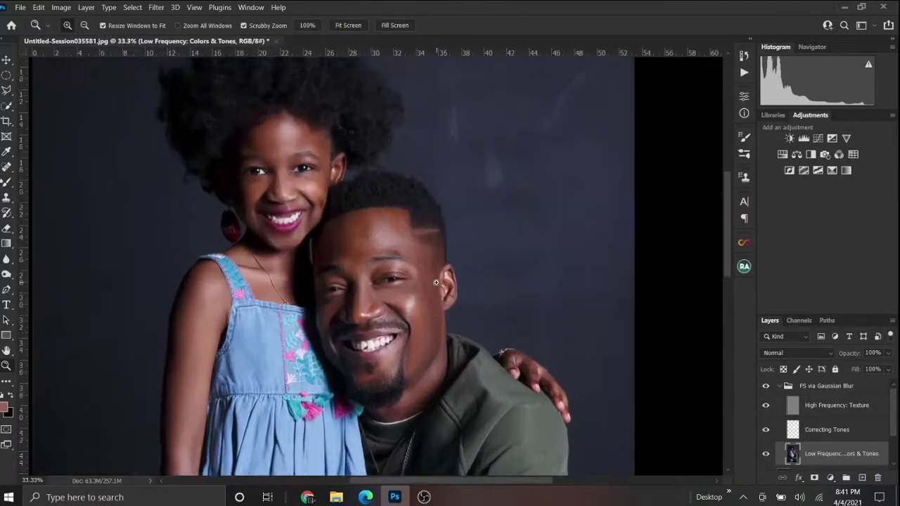
pyautogui.hotkey('ctrl', '-')
pyautogui.hotkey('ctrl', '-')
pyautogui.hotkey('ctrl', '+')
pyautogui.hotkey('ctrl', '+')
pyautogui.hotkey('ctrl', '+')
pyautogui.hotkey('ctrl', '+')
pyautogui.hotkey('ctrl', '+')
# Select and collapse the FS via Gaussian Blur layer group.
pyautogui.moveTo(703, 393); pyautogui.dragTo(8, 103)
pyautogui.click(854, 387)
pyautogui.click(779, 386)
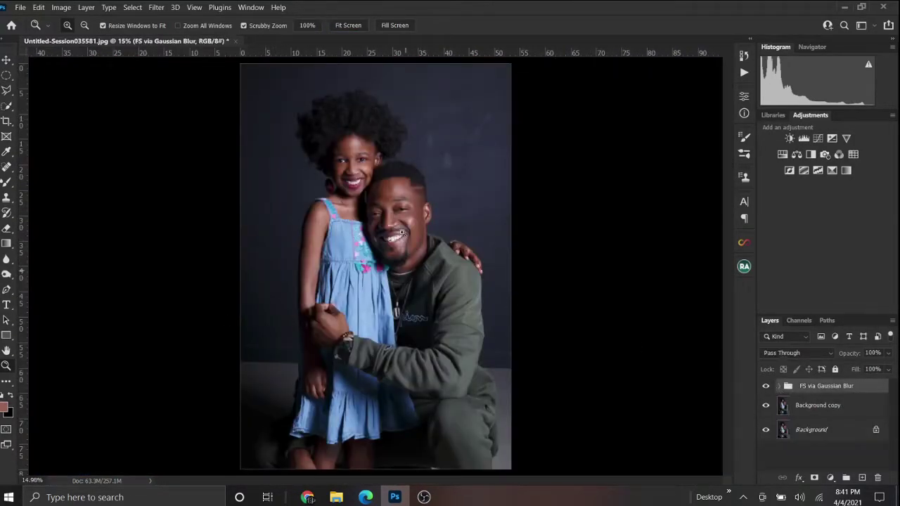
# Blend the tones on the man's forehead on the Low Frequency: Colors & Tones layer with a 200 px Mixer Brush.
pyautogui.click(404, 192)
pyautogui.hotkey('alt', '[')
pyautogui.hotkey('alt', '[')
pyautogui.hotkey('alt', '[')
pyautogui.press('b')
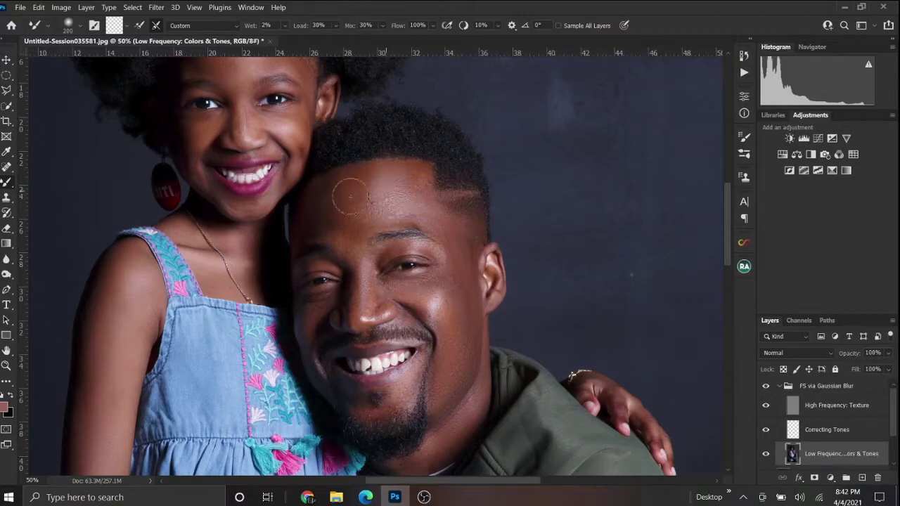
# Stamp all visible layers into a new layer above the frequency separation group and duplicate that layer.
pyautogui.hotkey('ctrl', '0')
pyautogui.hotkey('alt', ']')
pyautogui.hotkey('alt', ']')
pyautogui.hotkey('alt', ']')
pyautogui.hotkey('ctrl', 'shift', 'alt', 'e')
pyautogui.hotkey('ctrl', 'j')
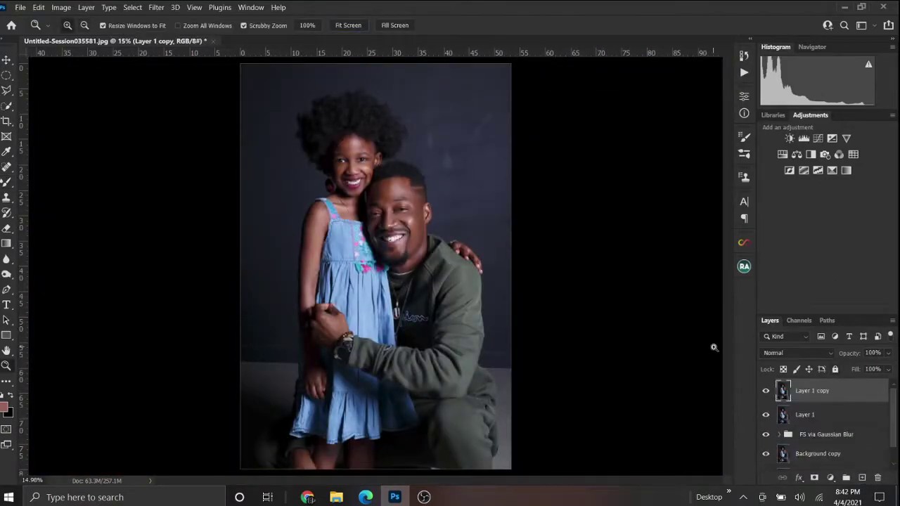
# Remove the light marks on the backdrop on Layer 1 copy with a 150 px Spot Healing Brush set to Content-Aware.
pyautogui.press('z')
pyautogui.click(464, 224)
pyautogui.press('j')
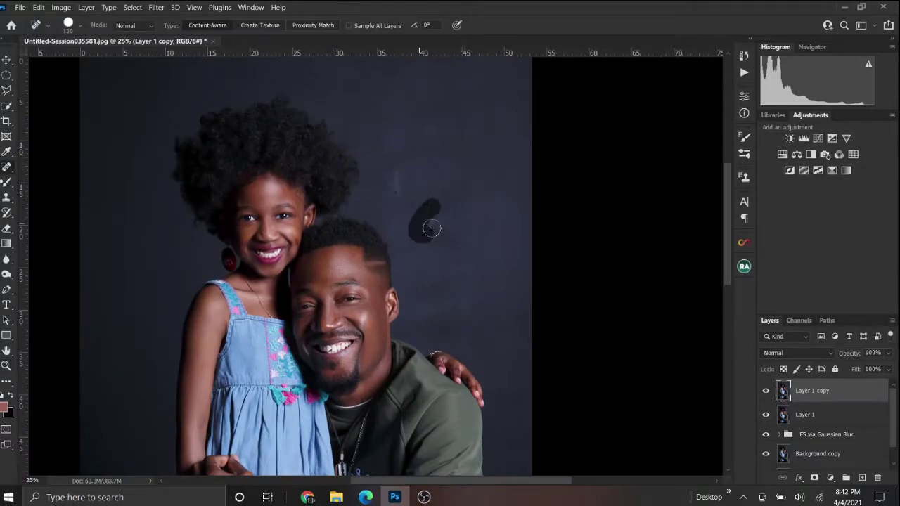
pyautogui.moveTo(482, 70); pyautogui.dragTo(482, 169)
pyautogui.moveTo(470, 211); pyautogui.dragTo(468, 311)
pyautogui.moveTo(520, 297); pyautogui.dragTo(522, 343)
# Toggle the visibility of Layer 1 copy to compare the cleaned backdrop, and inspect the area beside the man.
pyautogui.scroll(-5, 467, 296)
pyautogui.press('z')
pyautogui.hotkey('ctrl', '0')
pyautogui.hotkey('ctrl', '+')
pyautogui.click(768, 391)
pyautogui.click(766, 391)
pyautogui.click(476, 183)
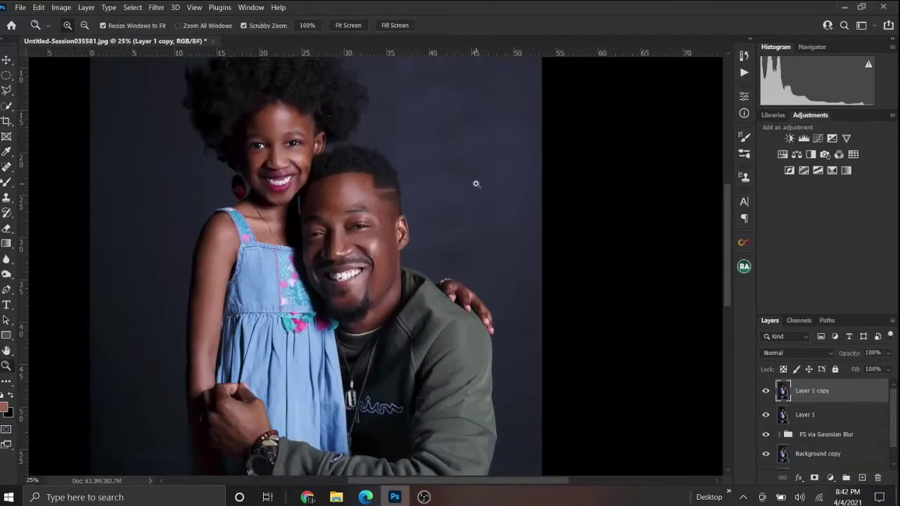
pyautogui.click(490, 177)
pyautogui.click(469, 181)
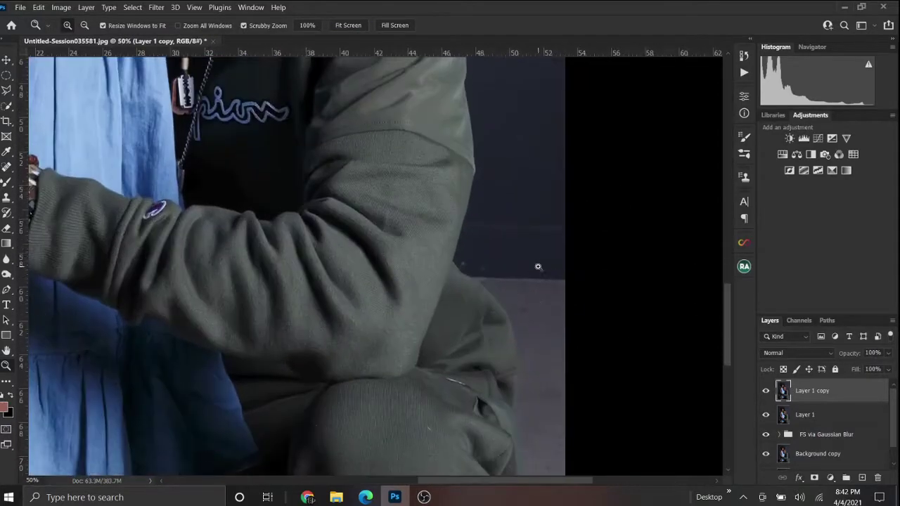
# Add a blank layer above Layer 1 copy and switch from the Mixer Brush to the regular Brush.
pyautogui.click(8, 180)
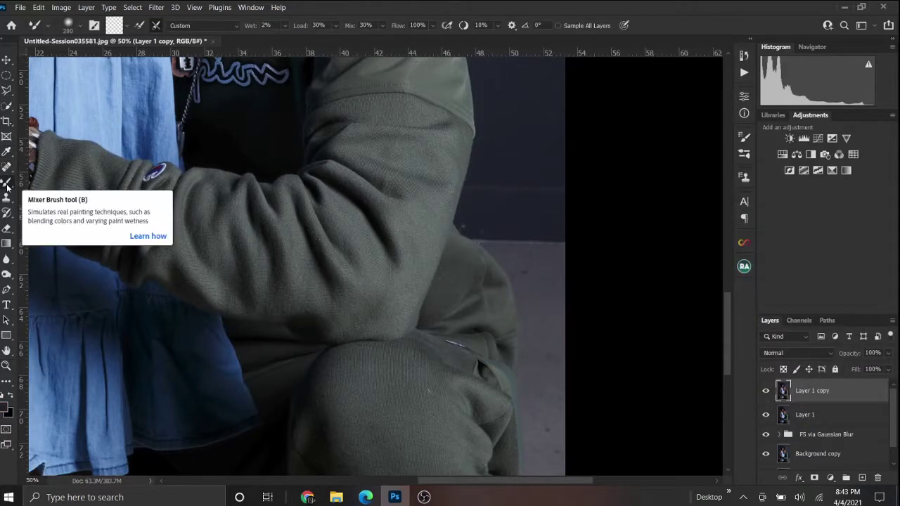
pyautogui.click(862, 478)
pyautogui.hotkey('shift', 'b')
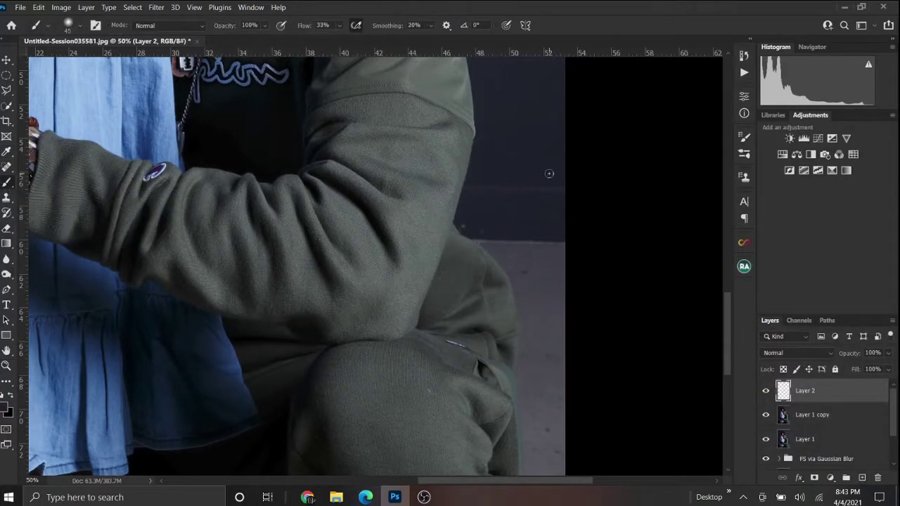
pyautogui.click(6, 409)
pyautogui.press('Escape')
# Paint the dark backdrop colour over the light floor beside the man's leg on Layer 2 with a 150 px Brush.
pyautogui.scroll(-5, 513, 211)
pyautogui.press(']')
pyautogui.press(']')
pyautogui.press(']')
pyautogui.press(']')
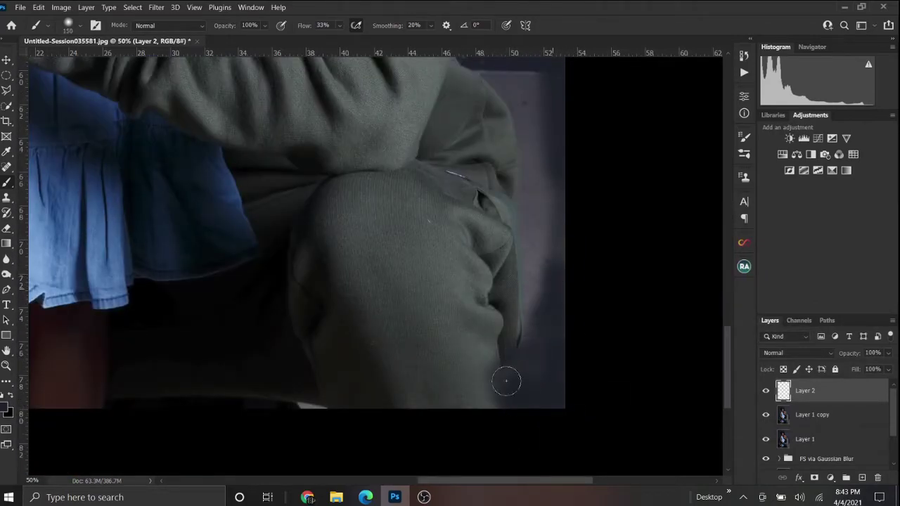
# Extend the dark backdrop paint over the wall and floor line behind the man's hip with the Brush enlarged to 200 px.
pyautogui.scroll(3, 573, 308)
pyautogui.press(']')
pyautogui.press(']')
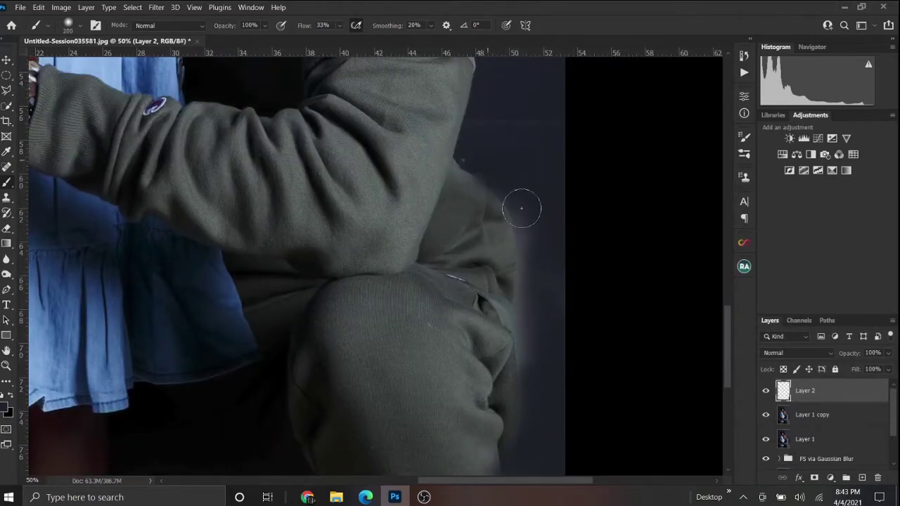
pyautogui.scroll(-2, 570, 311)
pyautogui.scroll(2, 558, 282)
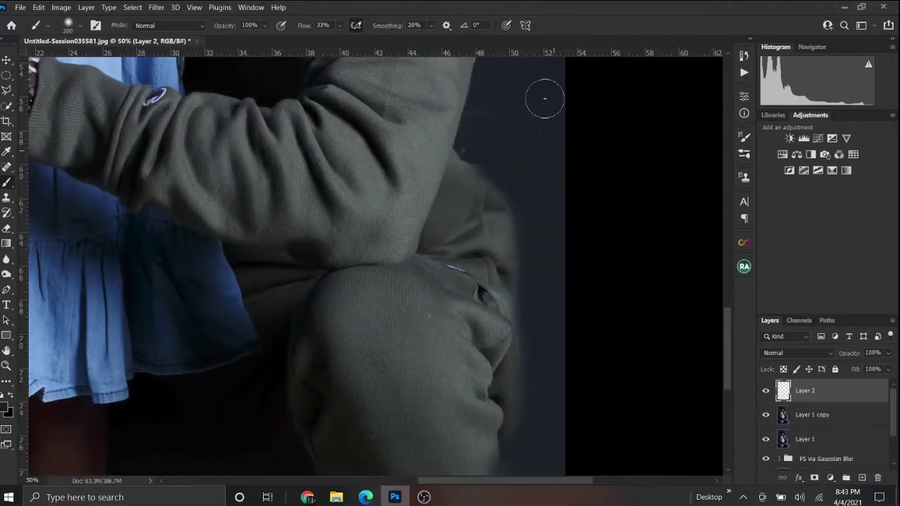
pyautogui.scroll(2, 482, 211)
pyautogui.scroll(-4, 559, 246)
pyautogui.scroll(2, 518, 376)
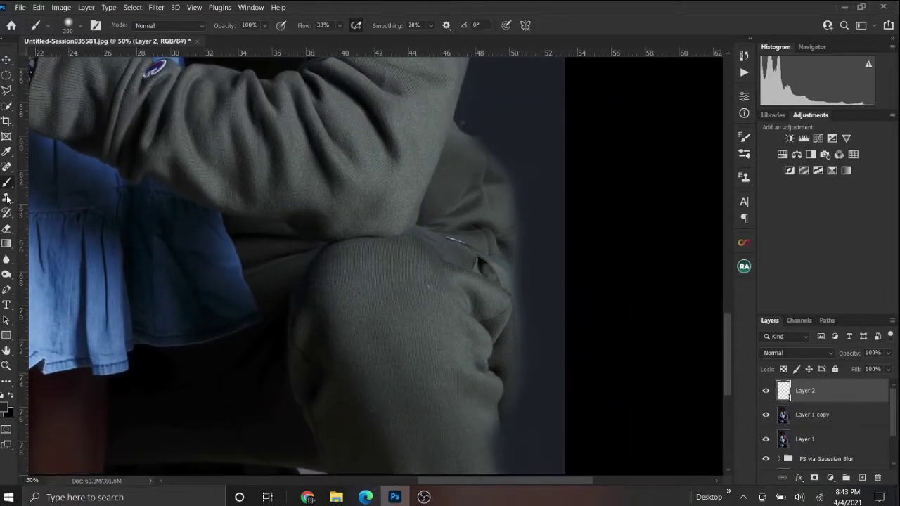
# Erase paint spilled over the man's trousers with a 125 px Eraser and lower the opacity of Layer 2 to 68%.
pyautogui.press('e')
pyautogui.hotkey('alt', 'e')
pyautogui.press('Escape')
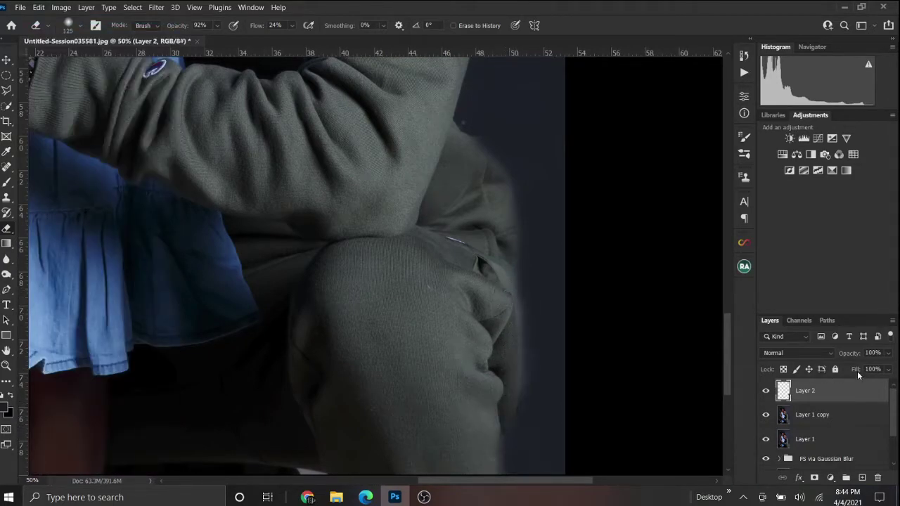
pyautogui.write('68')
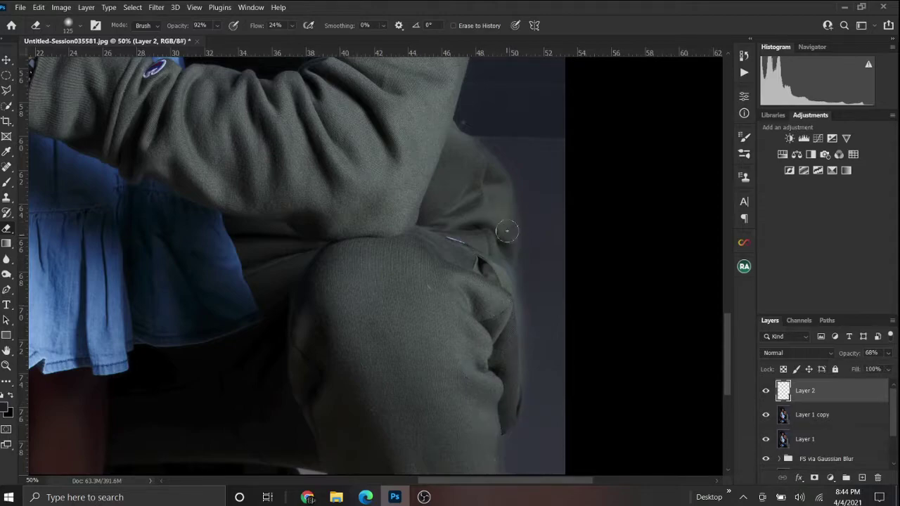
# Clean up the paint edge along the man's trousers with the Eraser enlarged to 200 px and restore Layer 2 to 100% opacity.
pyautogui.press(']')
pyautogui.press(']')
pyautogui.press(']')
pyautogui.moveTo(888, 353)
pyautogui.mouseDown()
pyautogui.moveTo(865, 367)
pyautogui.moveTo(896, 367)
pyautogui.mouseUp()
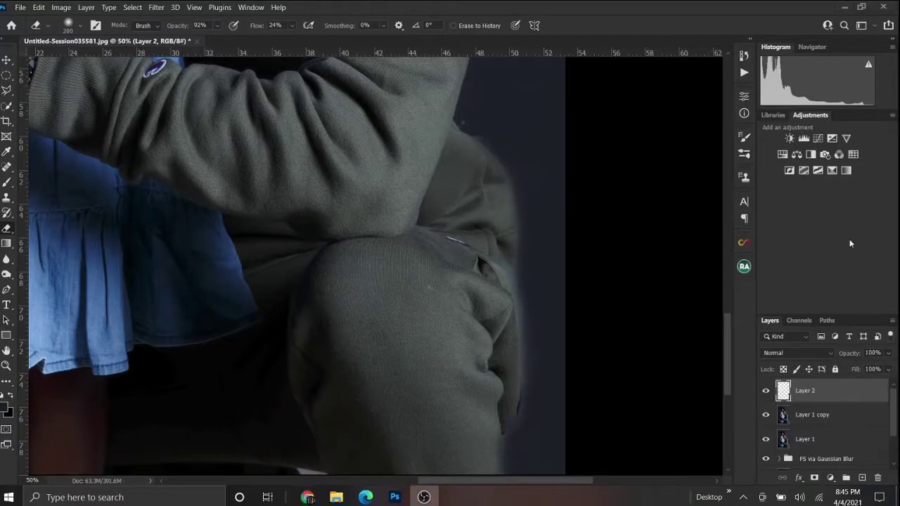
pyautogui.click(888, 353)
# Review the whole portrait and the repainted backdrop beside the man.
pyautogui.press('z')
pyautogui.hotkey('ctrl', '0')
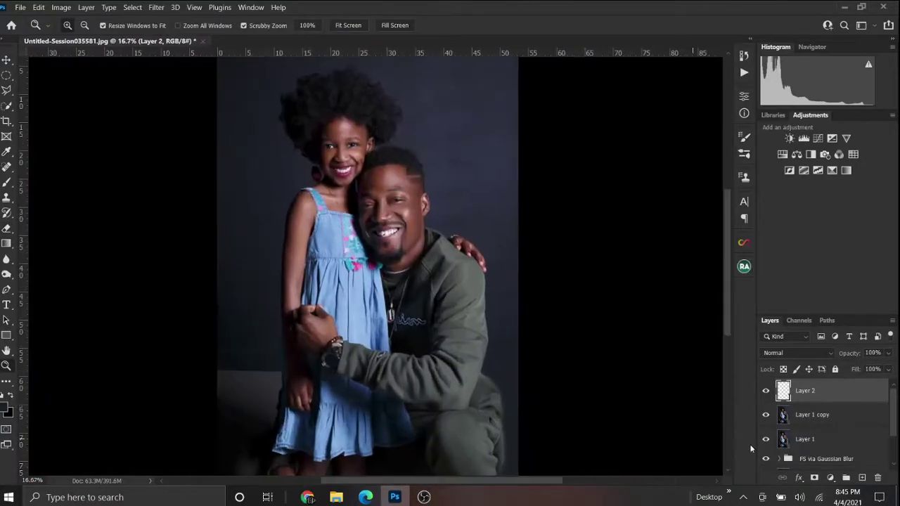
pyautogui.click(487, 385)
pyautogui.keyDown('alt'); pyautogui.click(488, 385); pyautogui.keyUp('alt')
pyautogui.click(488, 394)
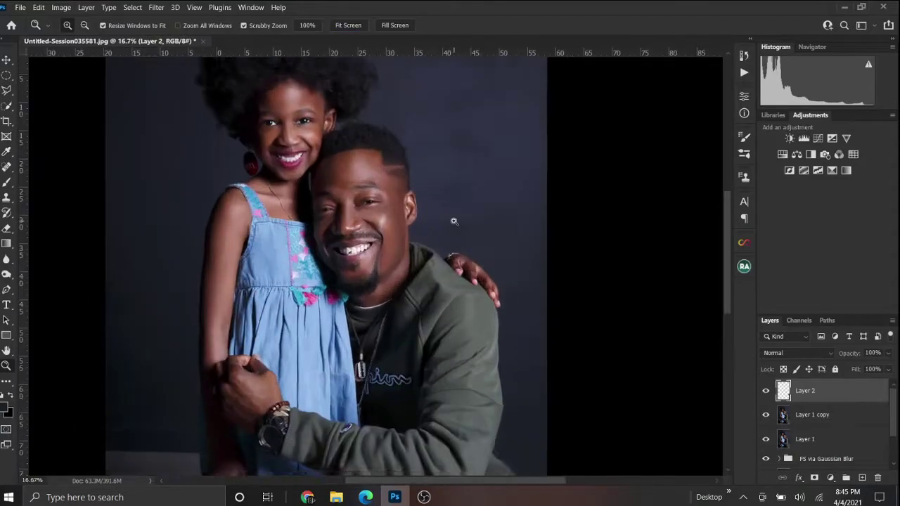
# Delete Layer 2 and select the man's trousers on Layer 1 copy with the Quick Selection tool, undoing the last stroke.
pyautogui.click(492, 414)
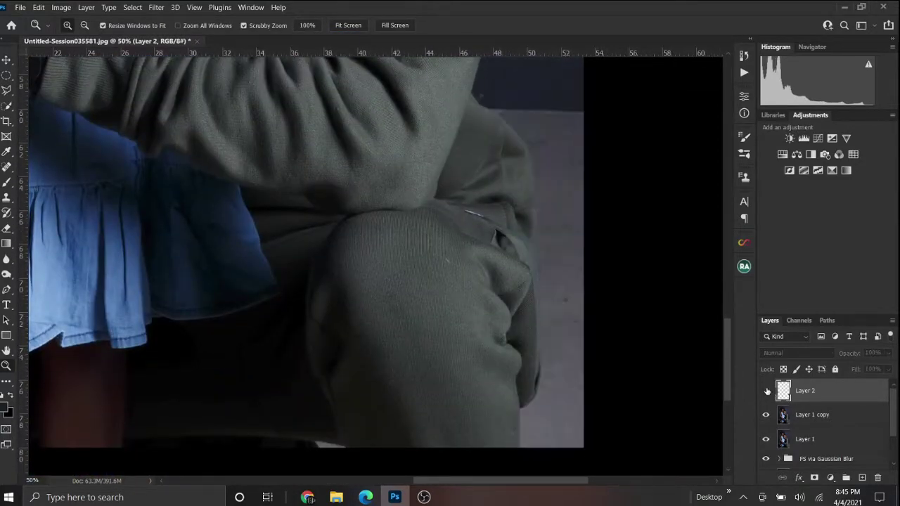
pyautogui.press('Delete')
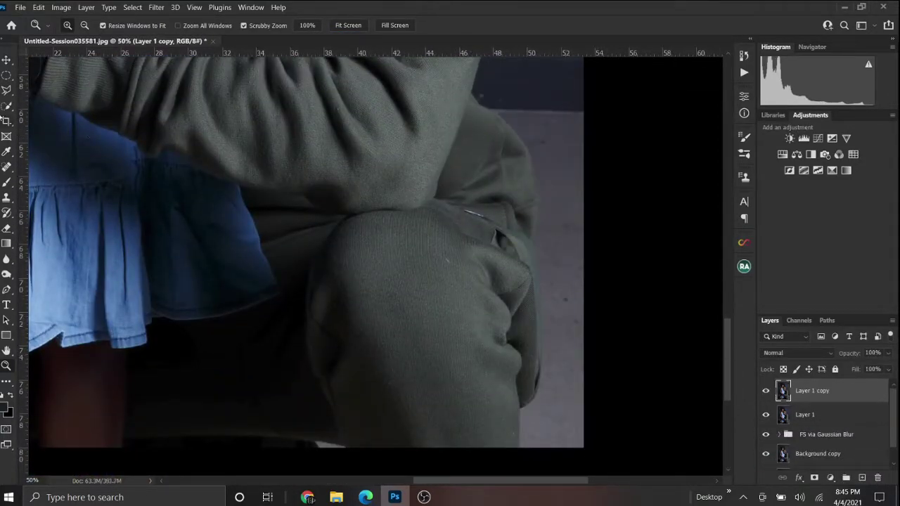
pyautogui.press('w')
pyautogui.moveTo(457, 139)
pyautogui.mouseDown()
pyautogui.moveTo(479, 143)
pyautogui.moveTo(483, 238)
pyautogui.moveTo(444, 317)
pyautogui.moveTo(436, 119)
pyautogui.mouseUp()
pyautogui.moveTo(569, 145)
pyautogui.mouseDown()
pyautogui.moveTo(527, 161)
pyautogui.moveTo(563, 211)
pyautogui.moveTo(535, 352)
pyautogui.mouseUp()
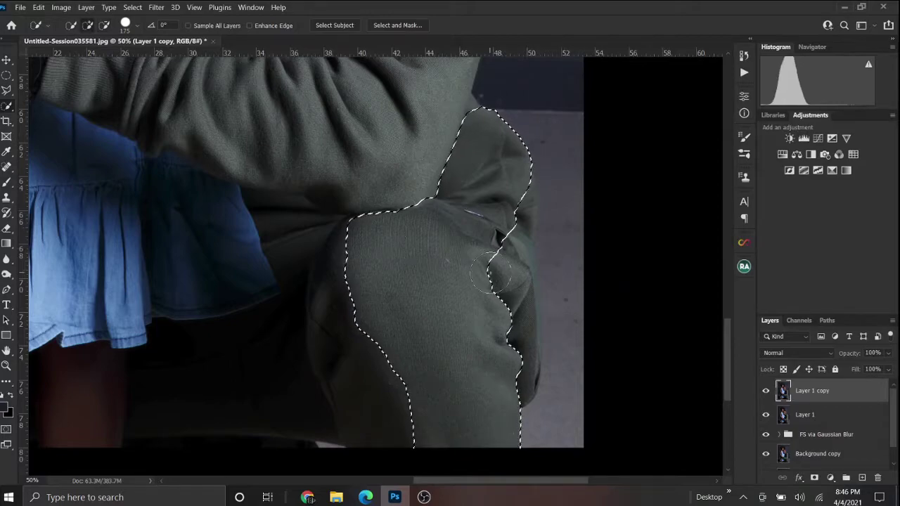
pyautogui.hotkey('ctrl', 'z')
# Refine the trousers selection along the man's hip and leg with the Polygonal Lasso, cutting out the grey floor.
pyautogui.rightClick(8, 107)
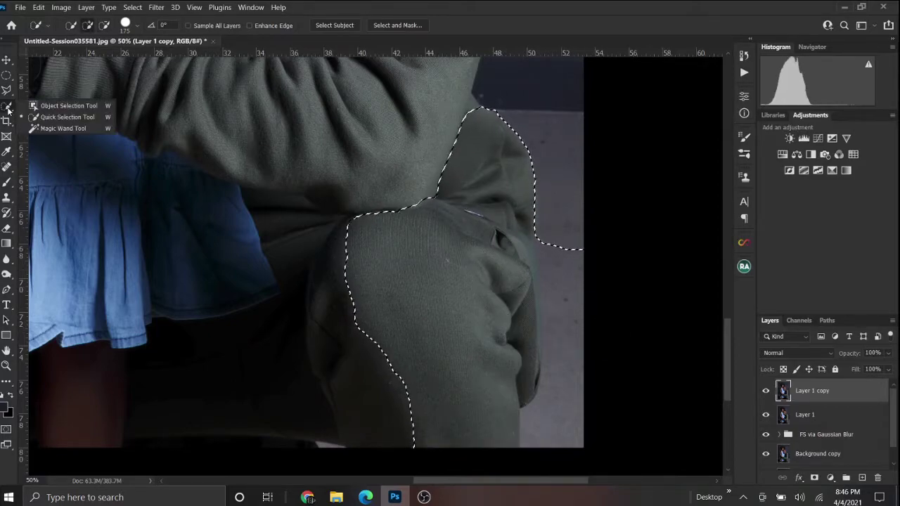
pyautogui.click(6, 90)
pyautogui.rightClick(6, 90)
pyautogui.click(6, 93)
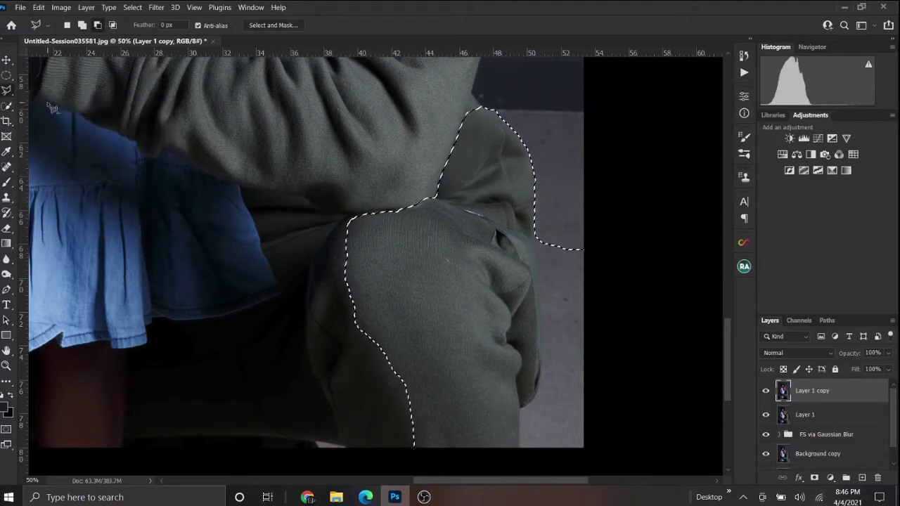
pyautogui.press('z')
pyautogui.moveTo(450, 232); pyautogui.dragTo(726, 385)
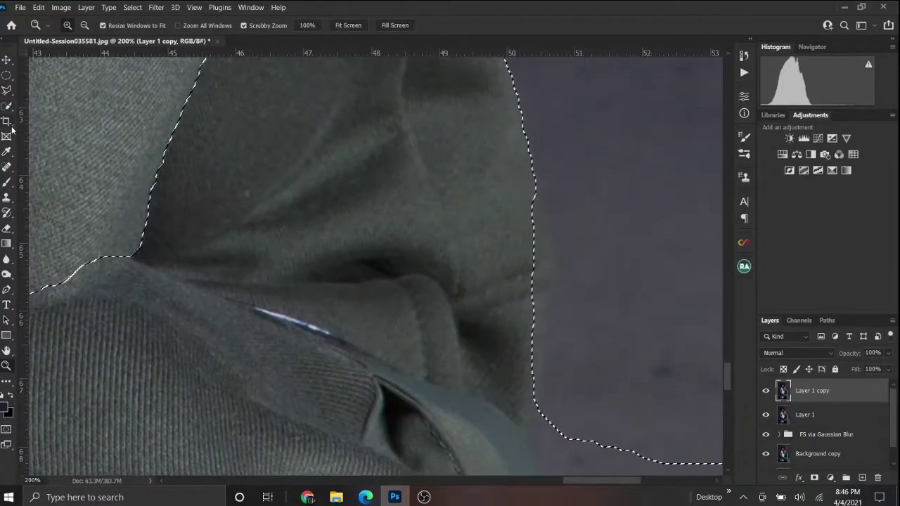
pyautogui.press('l')
pyautogui.moveTo(534, 177)
pyautogui.mouseDown()
pyautogui.moveTo(550, 209)
pyautogui.moveTo(558, 298)
pyautogui.moveTo(536, 415)
pyautogui.moveTo(536, 180)
pyautogui.mouseUp()
pyautogui.scroll(-5, 539, 180)
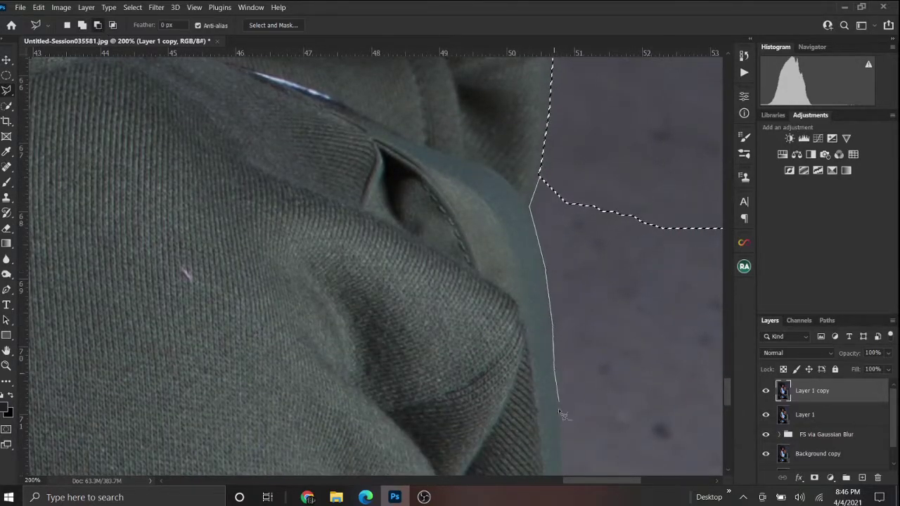
pyautogui.moveTo(564, 480)
pyautogui.mouseDown()
pyautogui.moveTo(540, 282)
pyautogui.moveTo(558, 363)
pyautogui.moveTo(630, 384)
pyautogui.mouseUp()
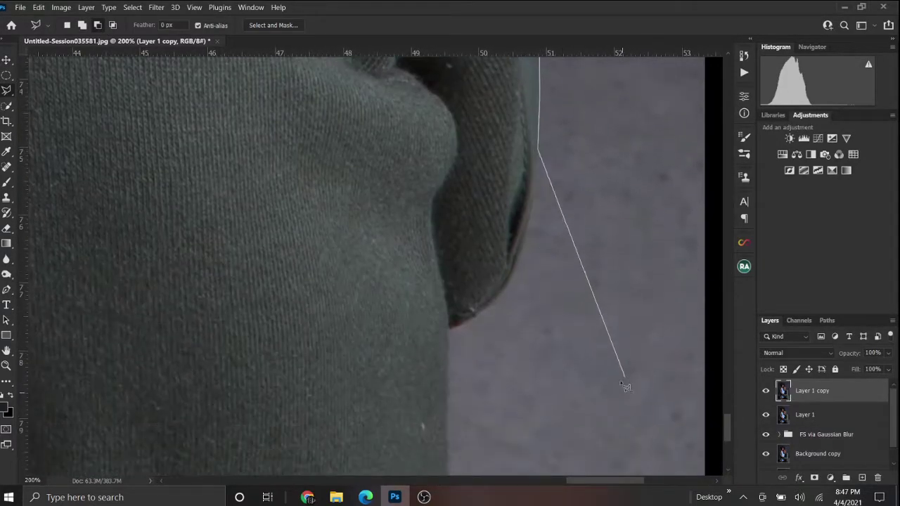
pyautogui.moveTo(451, 330)
pyautogui.mouseDown()
pyautogui.moveTo(448, 408)
pyautogui.moveTo(678, 295)
pyautogui.moveTo(503, 2)
pyautogui.moveTo(527, 77)
pyautogui.moveTo(348, 221)
pyautogui.moveTo(302, 218)
pyautogui.mouseUp()
# Subtract the sliver of backdrop above the man's hip from the trousers selection with the Polygonal Lasso.
pyautogui.press('z')
pyautogui.hotkey('ctrl', '0')
pyautogui.click(504, 321)
pyautogui.click(504, 320)
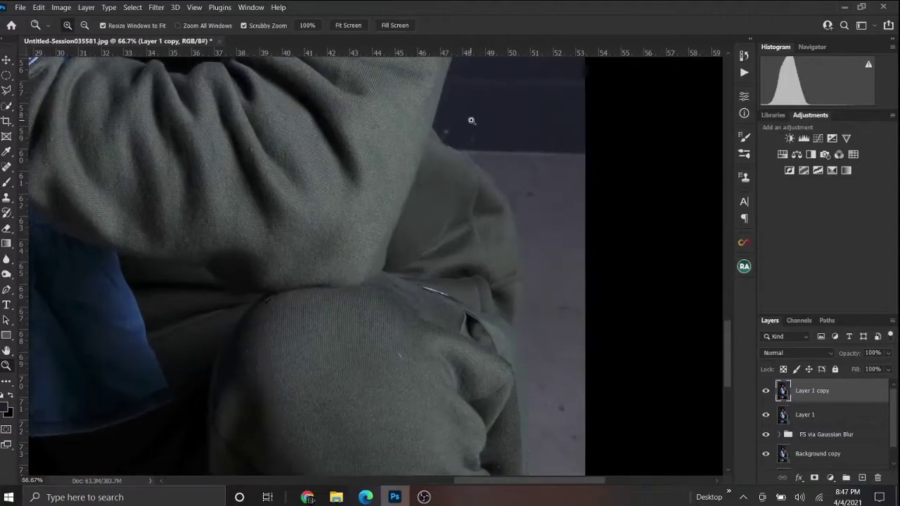
pyautogui.click(505, 320)
pyautogui.press('l')
pyautogui.click(457, 221)
pyautogui.click(419, 204)
pyautogui.click(433, 173)
pyautogui.click(488, 198)
pyautogui.click(457, 220)
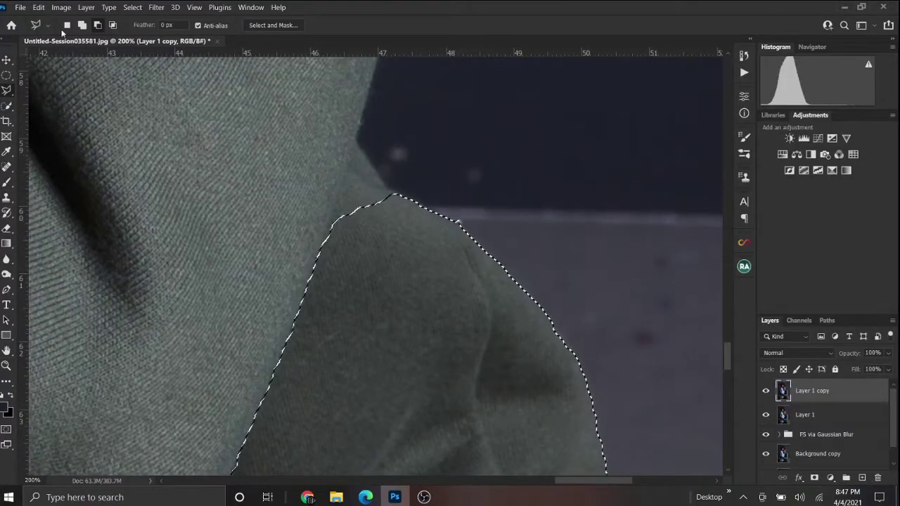
# Add the missed trouser corner beside the man's elbow to the selection and copy the selected trousers to a new layer.
pyautogui.click(394, 193)
pyautogui.click(355, 143)
pyautogui.click(323, 223)
pyautogui.click(343, 258)
pyautogui.click(395, 195)
pyautogui.hotkey('ctrl', '-')
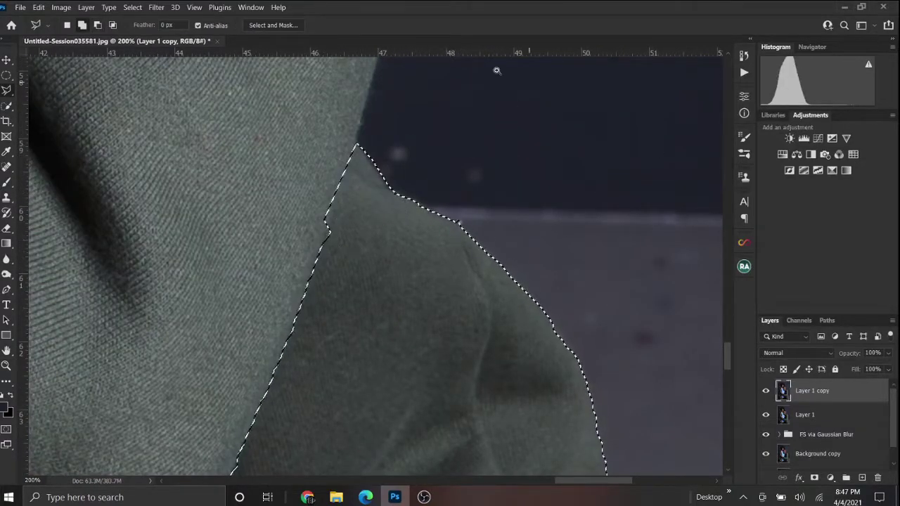
pyautogui.press('z')
pyautogui.hotkey('ctrl', '0')
pyautogui.hotkey('ctrl', 'j')
# Choose the Brush and set its foreground colour by sampling the dark backdrop beside the man's elbow.
pyautogui.click(472, 426)
pyautogui.click(471, 426)
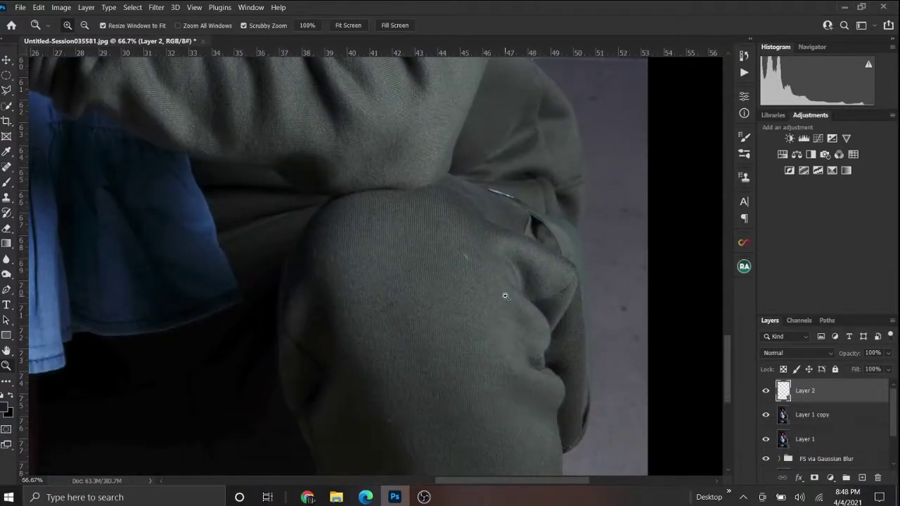
pyautogui.click(7, 182)
pyautogui.click(60, 176)
pyautogui.click(6, 407)
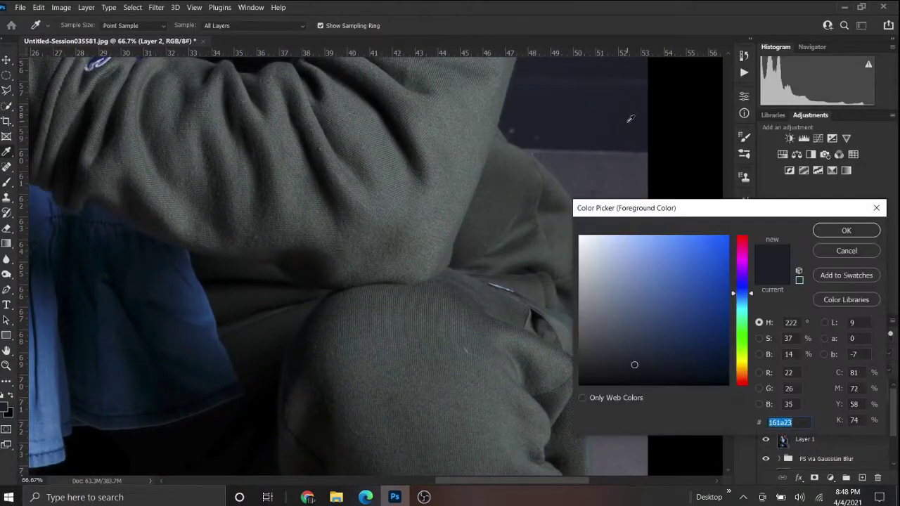
pyautogui.click(846, 229)
# Paint the backdrop colour over the grey floor behind the man's leg on Layer 1 copy and erase spill on his sleeve.
pyautogui.hotkey('alt', '[')
pyautogui.moveTo(629, 255)
pyautogui.mouseDown()
pyautogui.moveTo(481, 77)
pyautogui.moveTo(582, 43)
pyautogui.moveTo(634, 277)
pyautogui.mouseUp()
pyautogui.moveTo(575, 257)
pyautogui.mouseDown()
pyautogui.moveTo(635, 450)
pyautogui.moveTo(638, 242)
pyautogui.moveTo(610, 200)
pyautogui.moveTo(624, 194)
pyautogui.moveTo(614, 326)
pyautogui.mouseUp()
pyautogui.scroll(3, 542, 211)
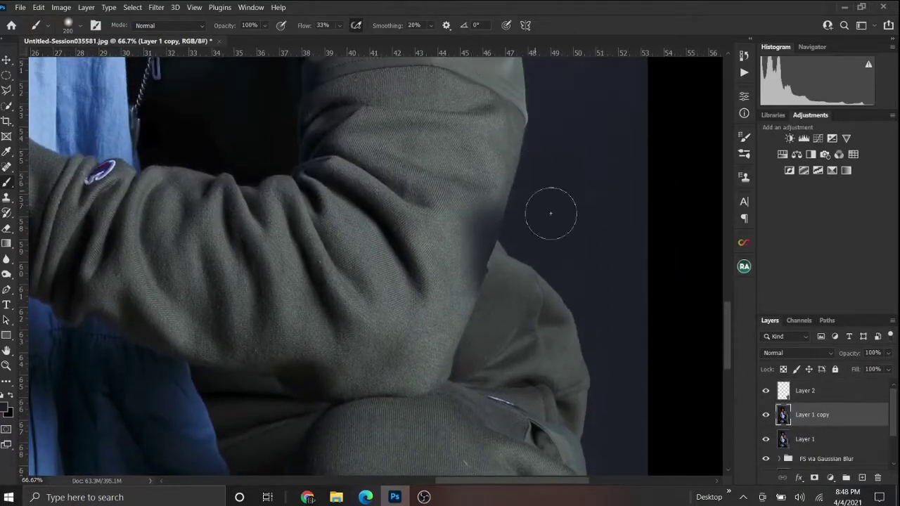
pyautogui.click(7, 228)
pyautogui.moveTo(485, 303)
pyautogui.mouseDown()
pyautogui.moveTo(492, 204)
pyautogui.moveTo(486, 288)
pyautogui.mouseUp()
# Paint over the grey wall and floor edge beside the girl's dress with sampled dark backdrop colours, using the 200 px Brush.
pyautogui.press('z')
pyautogui.moveTo(423, 280); pyautogui.dragTo(246, 335)
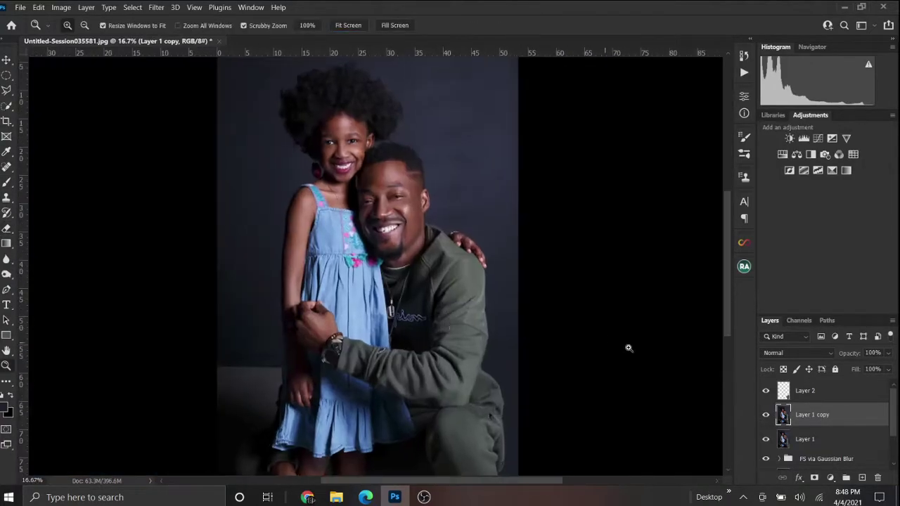
pyautogui.click(247, 335)
pyautogui.press('b')
pyautogui.keyDown('alt'); pyautogui.click(250, 177); pyautogui.keyUp('alt')
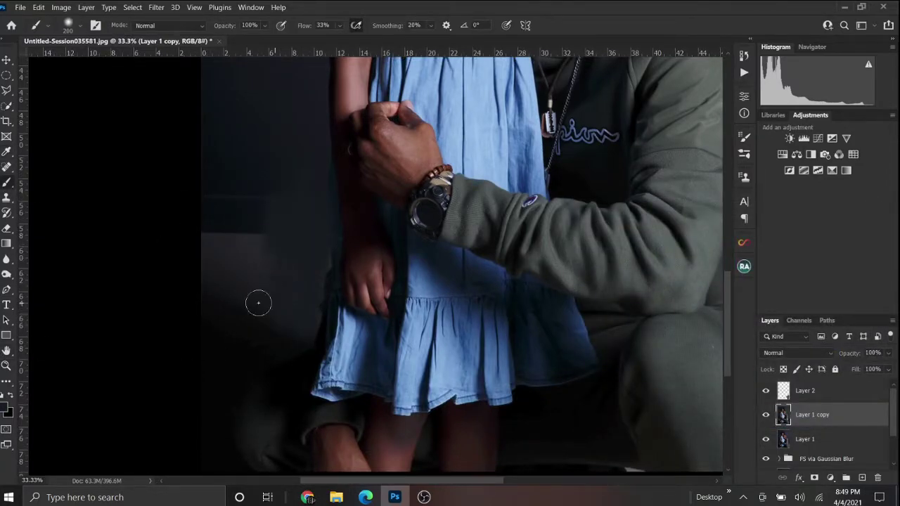
pyautogui.click(6, 412)
pyautogui.click(847, 232)
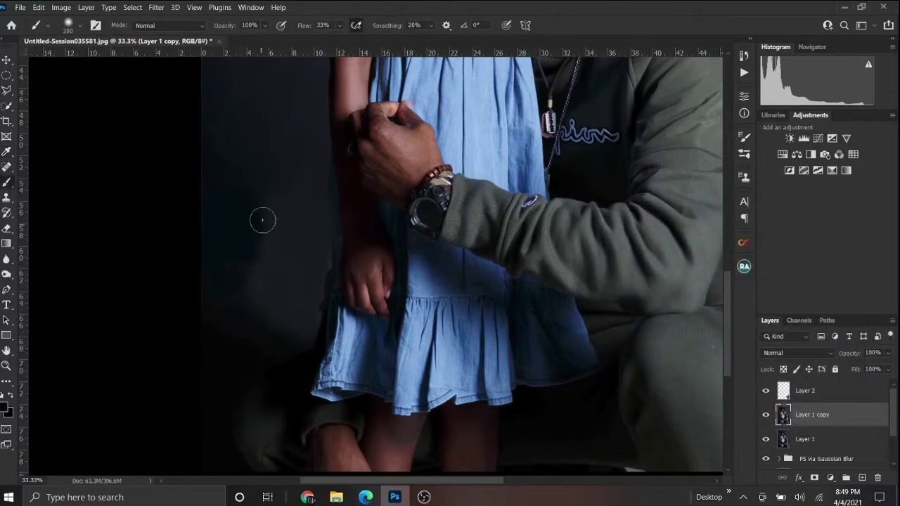
# Blend the repainted backdrop beside the girl's arm with the Mixer Brush at 400 px.
pyautogui.rightClick(5, 185)
pyautogui.click(63, 215)
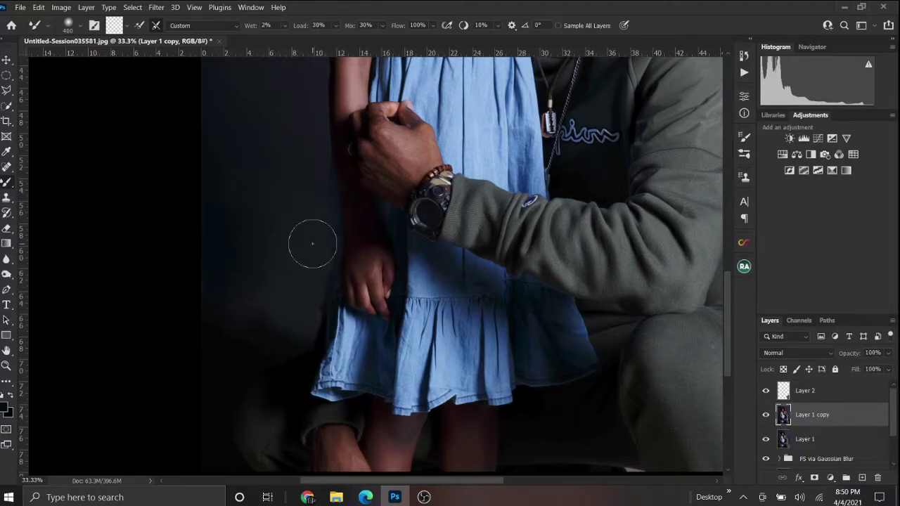
pyautogui.scroll(5, 312, 243)
# Review the whole portrait and the blended backdrop around both figures.
pyautogui.press('z')
pyautogui.keyDown('alt'); pyautogui.click(698, 364); pyautogui.keyUp('alt')
pyautogui.scroll(-5, 402, 287)
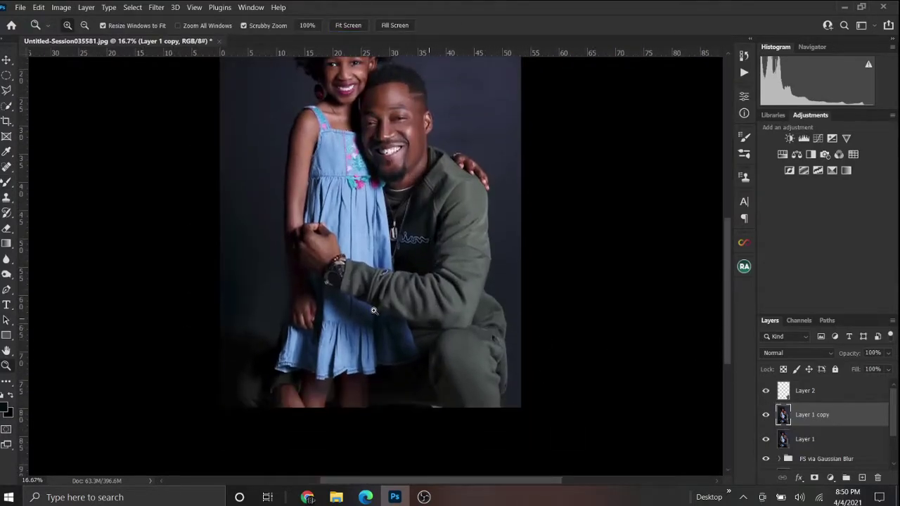
pyautogui.scroll(5, 402, 287)
pyautogui.scroll(-2, 403, 288)
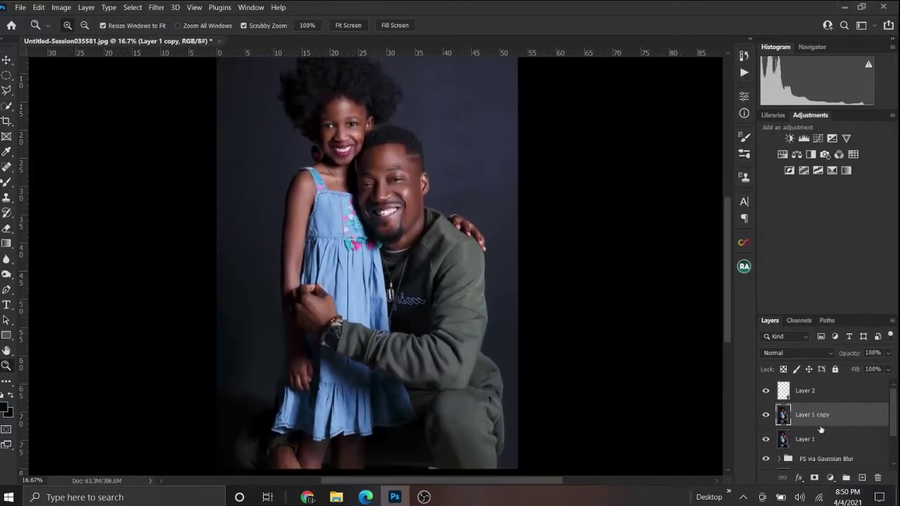
pyautogui.scroll(-2, 833, 446)
pyautogui.scroll(2, 827, 402)
# Erase backdrop paint spilled along the girl's arm and hand on Layer 1 copy with a 200 px Eraser.
pyautogui.click(816, 414)
pyautogui.scroll(4, 271, 345)
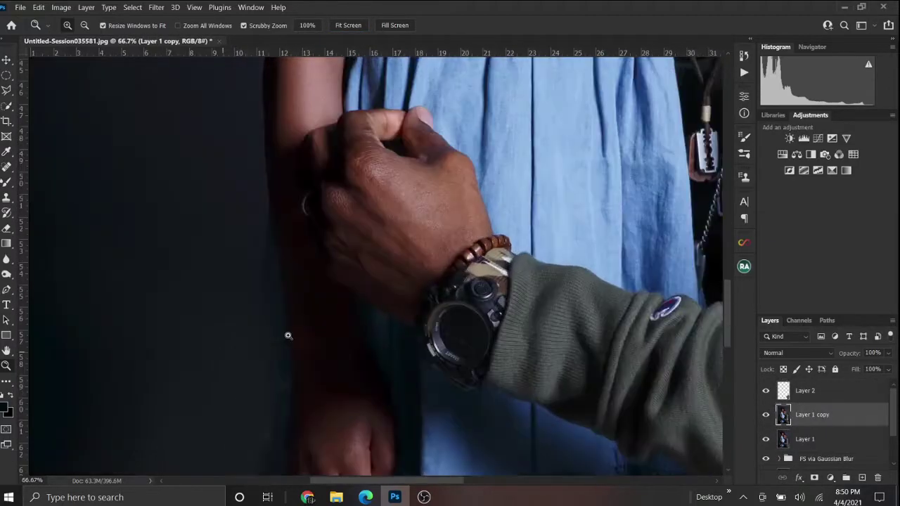
pyautogui.scroll(-1, 281, 211)
pyautogui.press('j')
pyautogui.press('e')
pyautogui.scroll(-3, 301, 301)
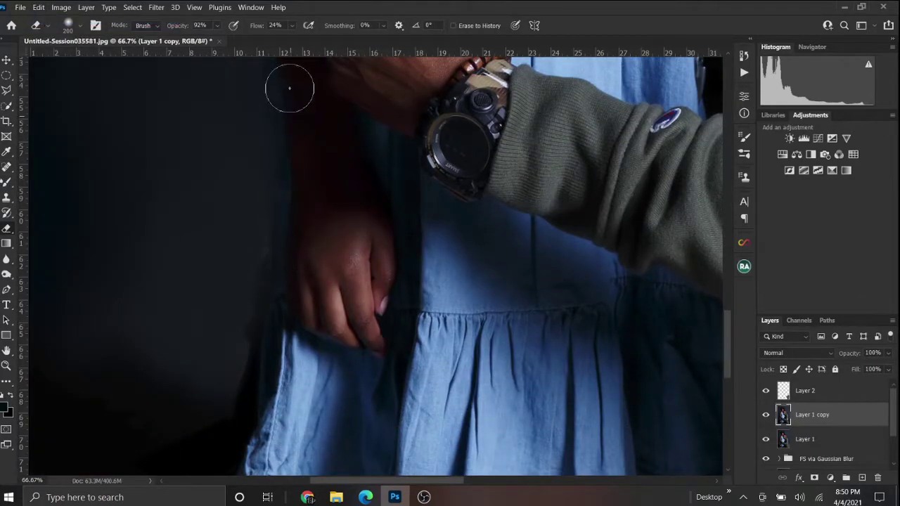
pyautogui.scroll(-2, 284, 175)
pyautogui.press('z')
pyautogui.hotkey('ctrl', '0')
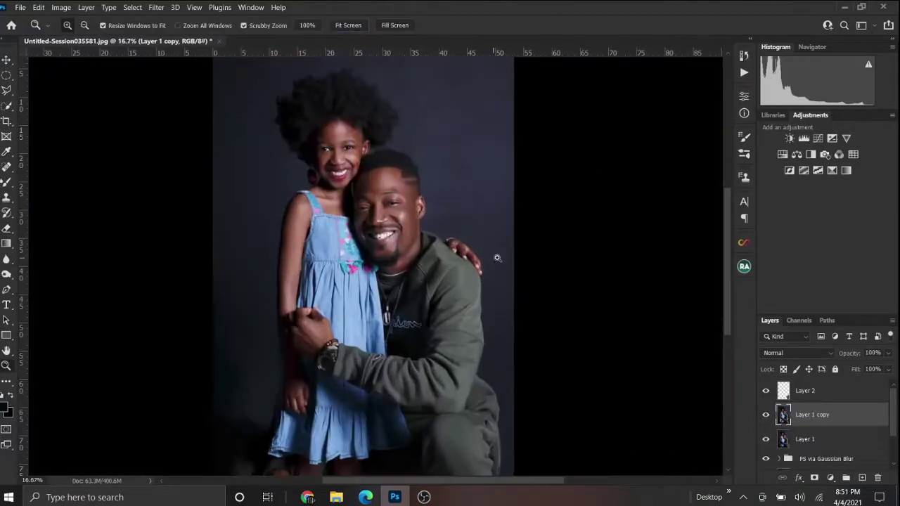
# Group all the retouching layers above the Background.
pyautogui.scroll(-2, 842, 415)
pyautogui.keyDown('shift'); pyautogui.click(835, 415); pyautogui.keyUp('shift')
pyautogui.rightClick(835, 415)
pyautogui.press('Escape')
pyautogui.hotkey('ctrl', 'g')
# Compare the portrait with Group 1 hidden and shown, examining the man's forehead, both faces and the backdrop.
pyautogui.moveTo(387, 176); pyautogui.dragTo(435, 248)
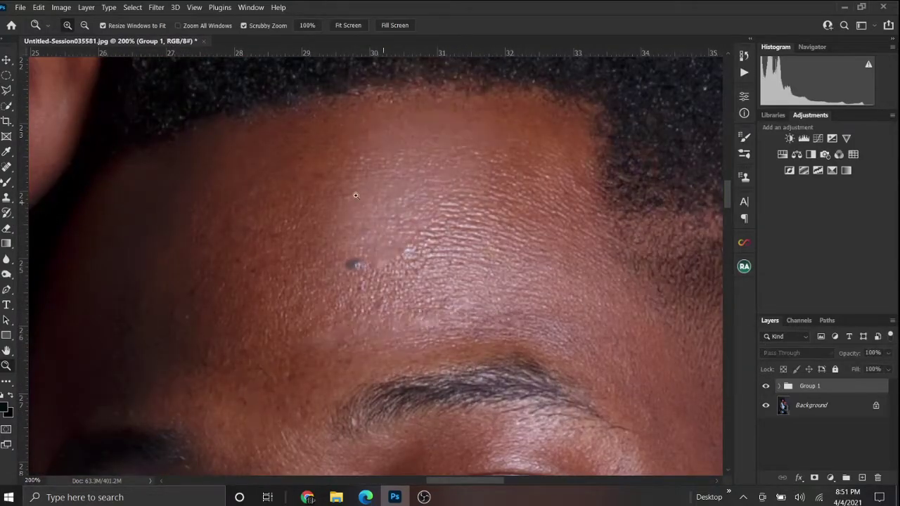
pyautogui.hotkey('ctrl', '0')
pyautogui.moveTo(344, 165); pyautogui.dragTo(367, 184)
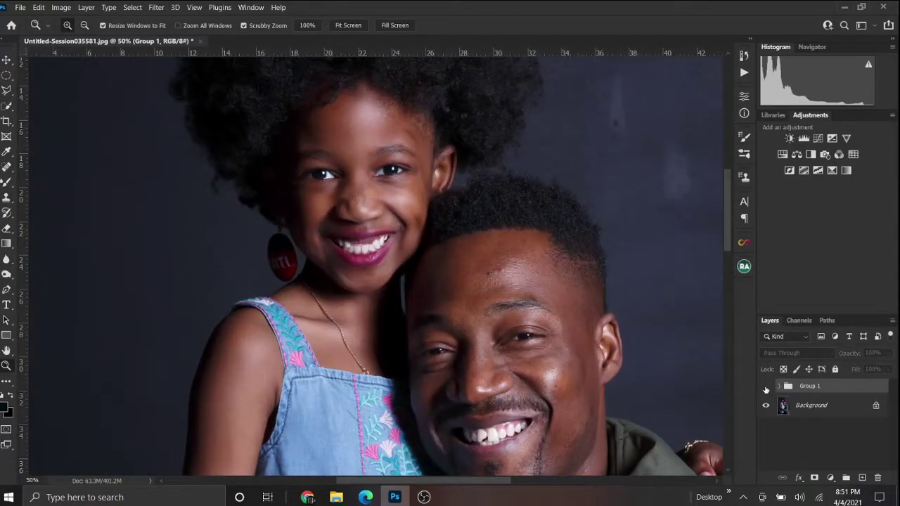
pyautogui.hotkey('ctrl', '-')
pyautogui.hotkey('ctrl', '0')
pyautogui.click(377, 214)
pyautogui.click(468, 207)
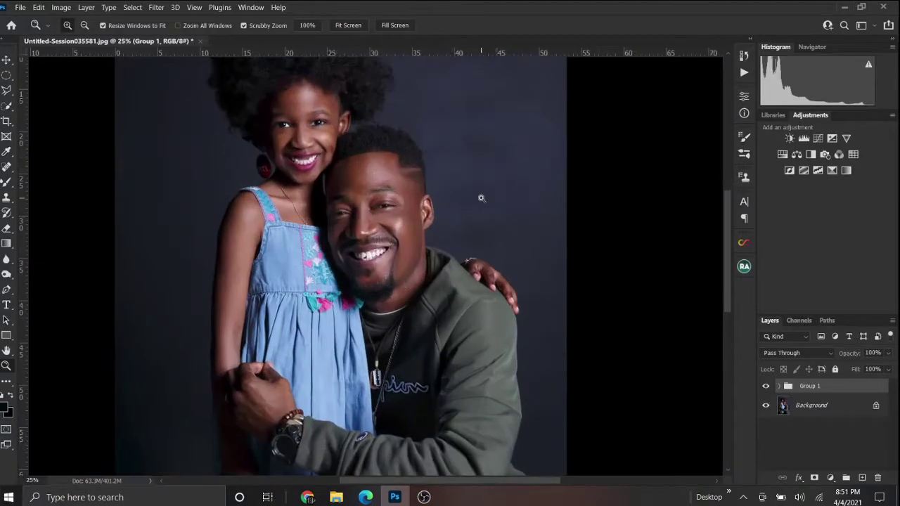
pyautogui.scroll(1, 436, 183)
pyautogui.scroll(-2, 380, 239)
pyautogui.click(366, 311)
pyautogui.hotkey('ctrl', '0')
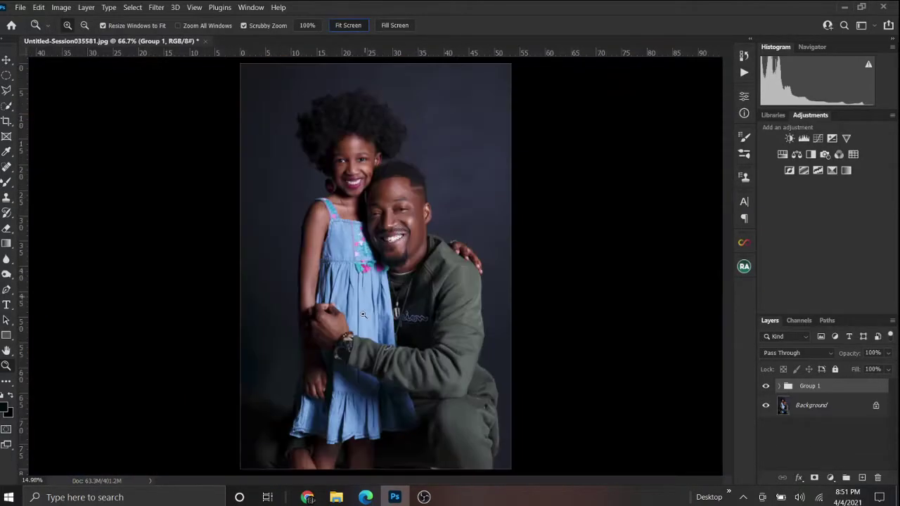
# Add a Selective Color adjustment with Blues set to Cyan +39, Magenta +13 and Yellow -7.
pyautogui.click(370, 358)
pyautogui.click(830, 477)
pyautogui.click(823, 481)
pyautogui.click(675, 136)
pyautogui.click(661, 164)
pyautogui.moveTo(692, 163); pyautogui.dragTo(682, 162)
pyautogui.moveTo(662, 185); pyautogui.dragTo(680, 185)
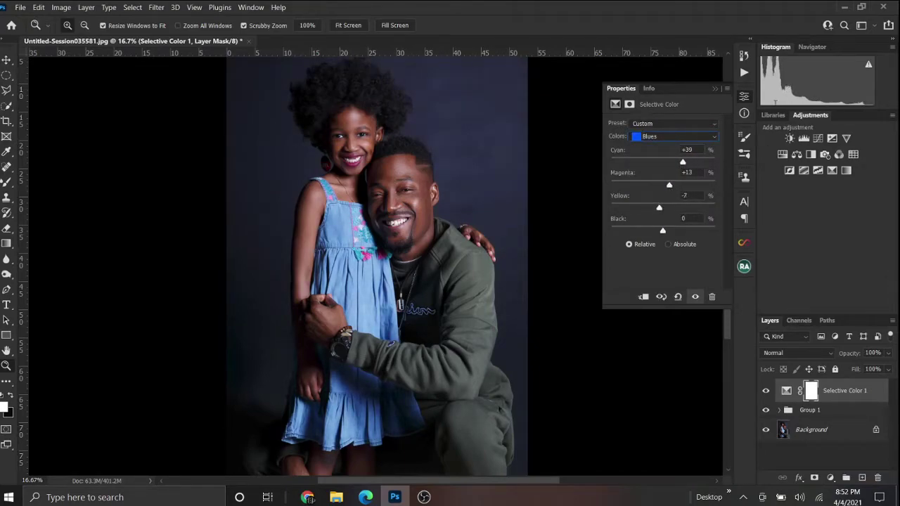
# Paint black on the Selective Color mask over the backdrop behind the man with the Brush enlarged to 1100 px.
pyautogui.click(744, 96)
pyautogui.press('b')
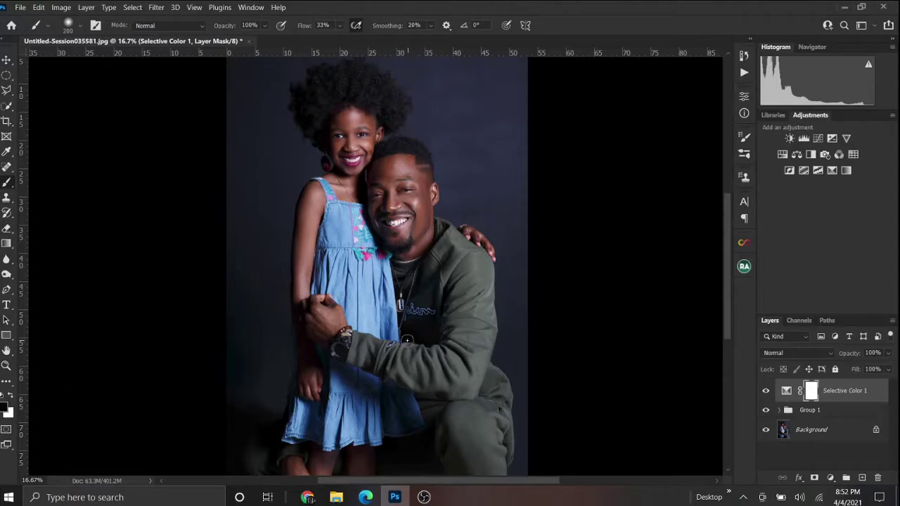
pyautogui.scroll(1, 467, 148)
pyautogui.press(']')
pyautogui.press(']')
pyautogui.press(']')
pyautogui.press(']')
pyautogui.press(']')
pyautogui.press(']')
pyautogui.press(']')
pyautogui.moveTo(421, 106)
pyautogui.mouseDown()
pyautogui.moveTo(482, 181)
pyautogui.moveTo(513, 279)
pyautogui.mouseUp()
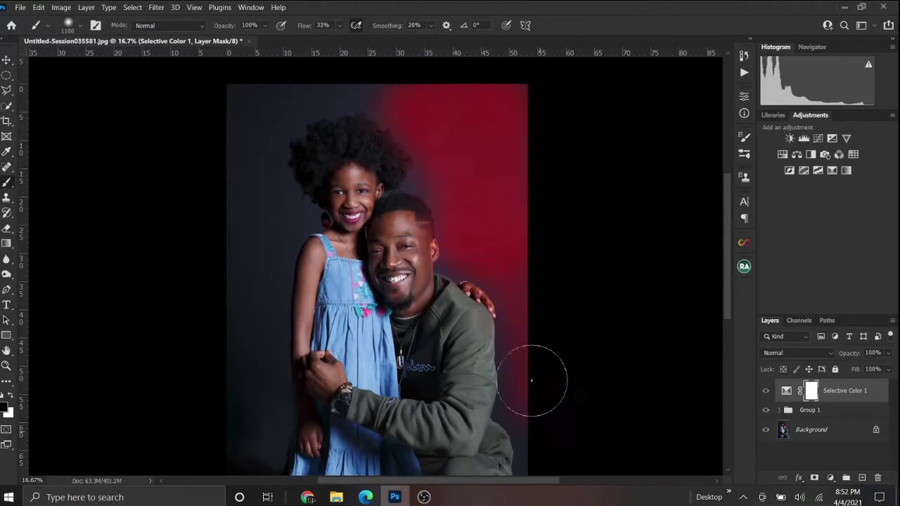
# Mask the remaining backdrop beside the girl out of the Selective Color adjustment and turn its visibility back on.
pyautogui.scroll(-4, 539, 424)
pyautogui.scroll(5, 532, 452)
pyautogui.moveTo(267, 133)
pyautogui.mouseDown()
pyautogui.moveTo(338, 120)
pyautogui.moveTo(298, 237)
pyautogui.moveTo(264, 481)
pyautogui.mouseUp()
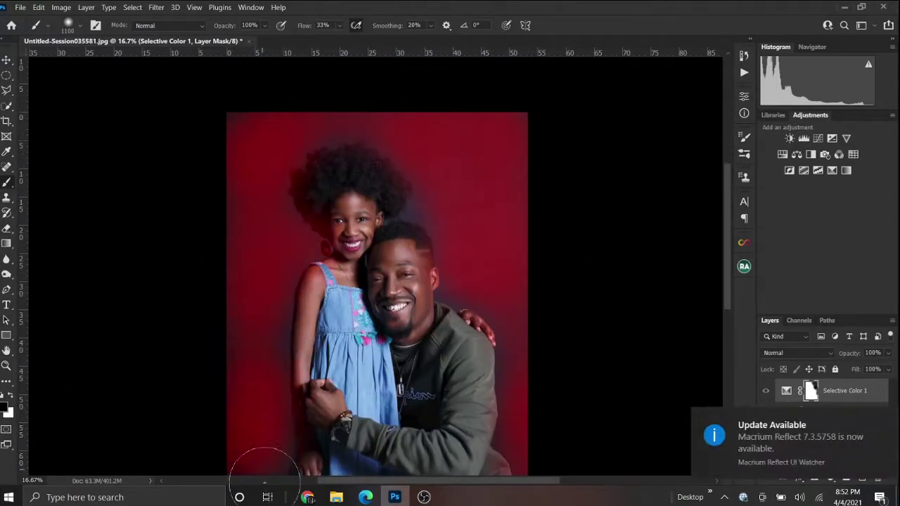
pyautogui.scroll(-4, 263, 481)
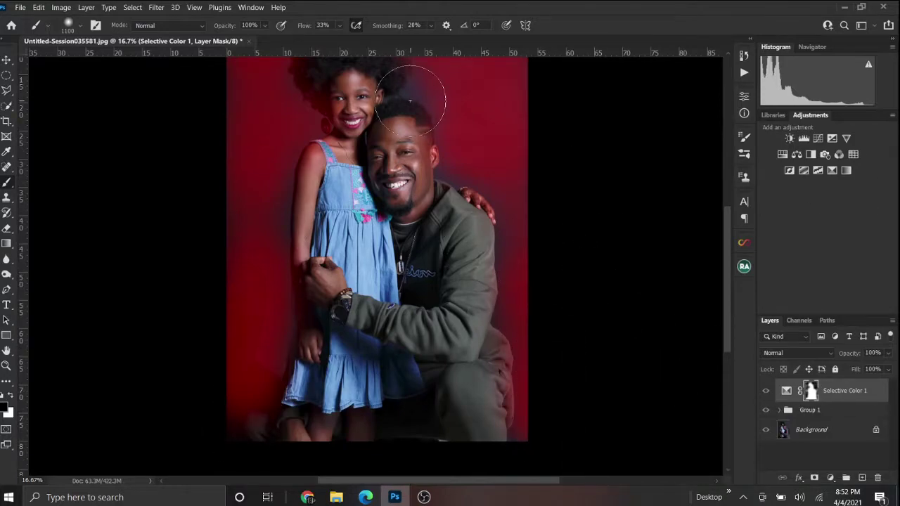
pyautogui.scroll(1, 410, 101)
pyautogui.click(765, 391)
# Stamp the visible layers into a new layer and add a Brightness/Contrast adjustment with Contrast 16.
pyautogui.hotkey('ctrl', 'shift', 'alt', 'e')
pyautogui.click(789, 138)
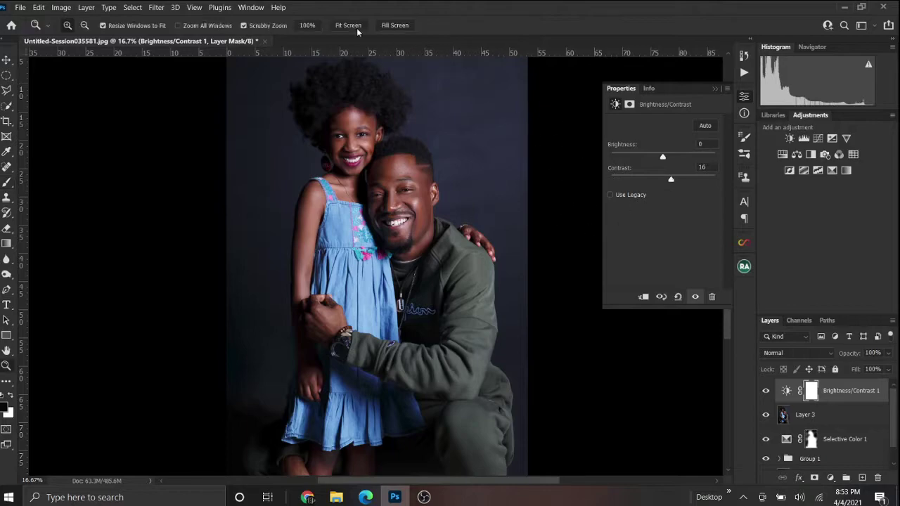
pyautogui.press('z')
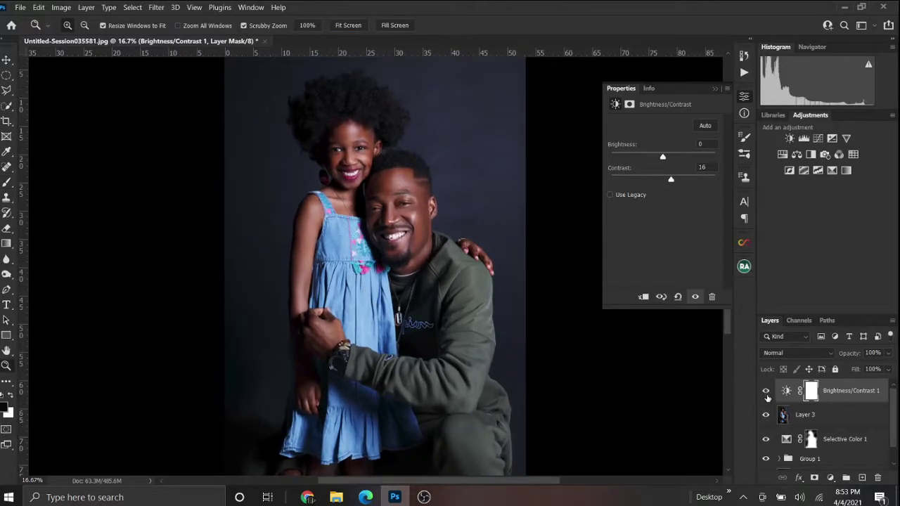
pyautogui.scroll(2, 566, 342)
pyautogui.click(383, 394)
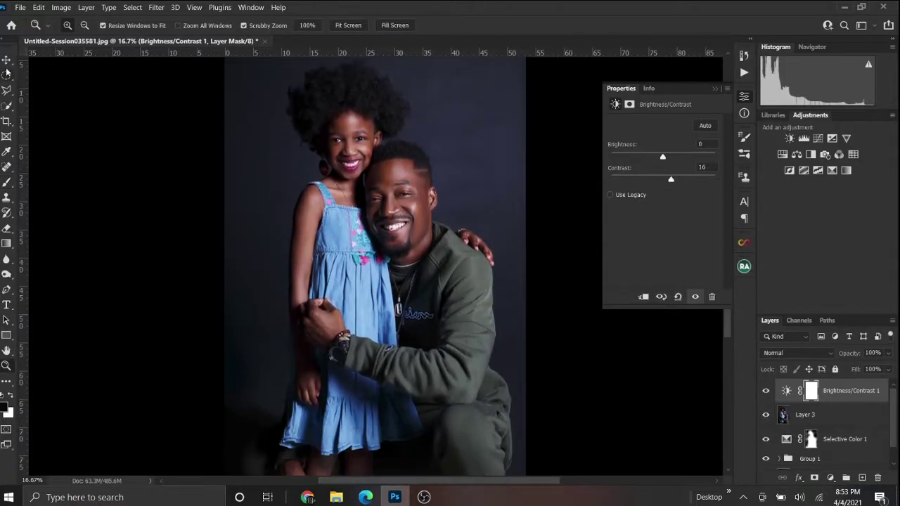
pyautogui.click(352, 366)
pyautogui.scroll(-2, 422, 282)
# Stamp the visible layers into another new layer and touch up the girl's dress with a 30 px Content-Aware Spot Healing Brush.
pyautogui.hotkey('ctrl', 'shift', 'alt', 'e')
pyautogui.click(337, 324)
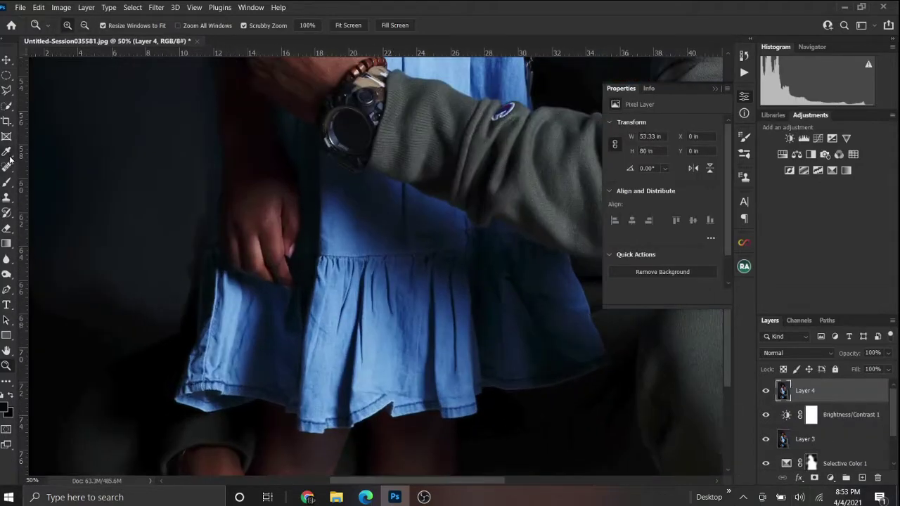
pyautogui.press('j')
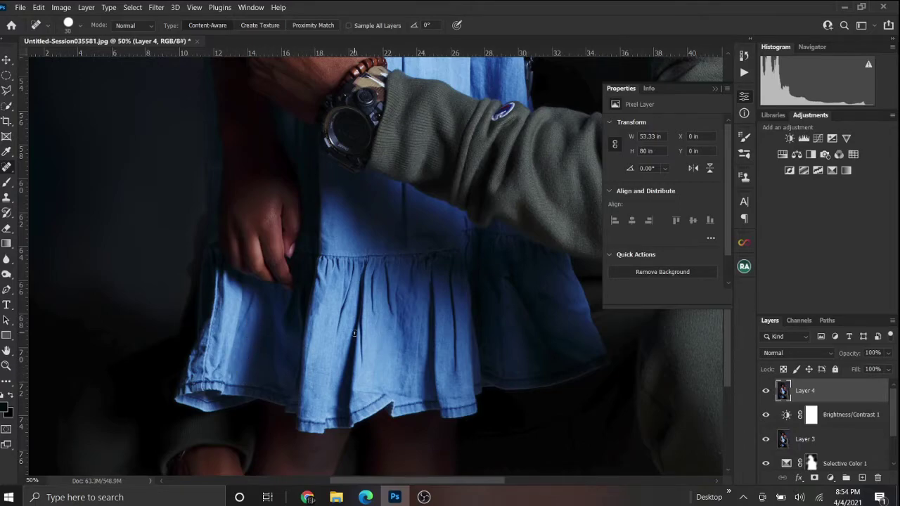
pyautogui.scroll(3, 409, 398)
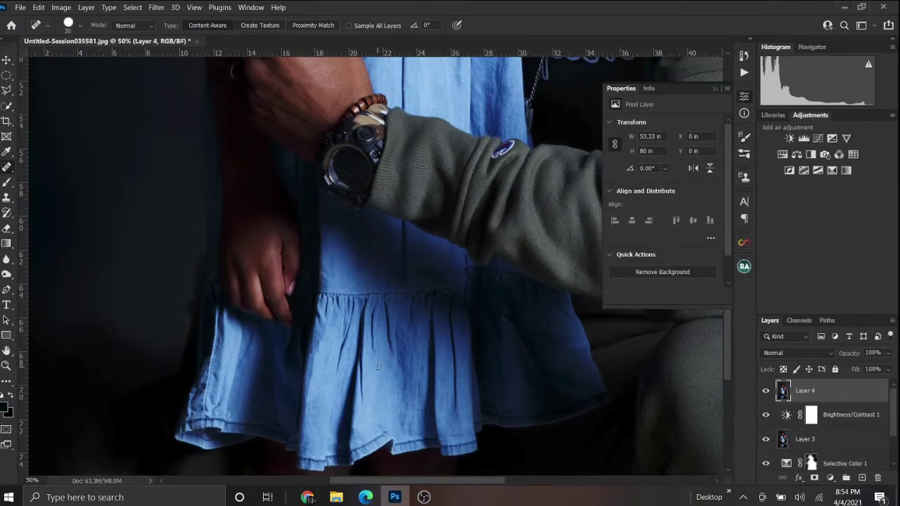
# Select all layers above the Background and combine them into one group.
pyautogui.press('z')
pyautogui.hotkey('ctrl', '-')
pyautogui.hotkey('ctrl', '-')
pyautogui.hotkey('ctrl', '-')
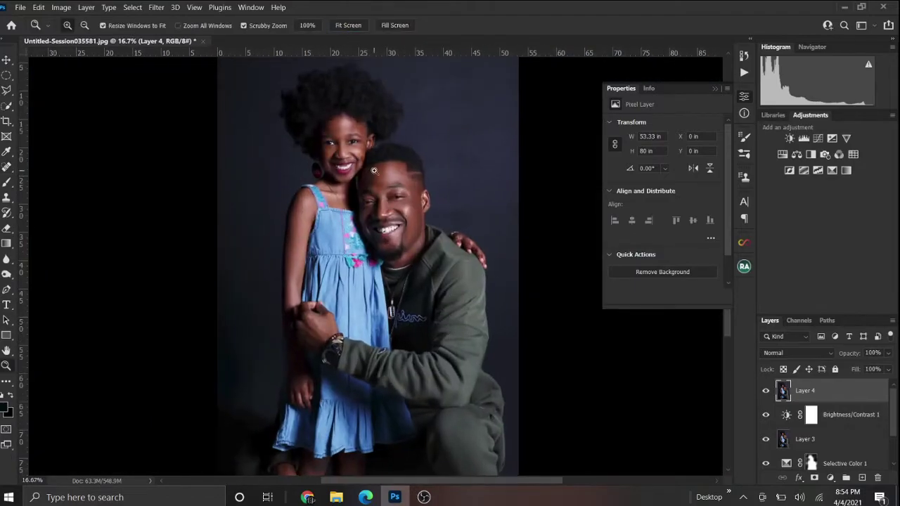
pyautogui.hotkey('ctrl', 'alt', 'a')
pyautogui.hotkey('ctrl', 'g')
# Compare the portrait before and after by hiding and showing Group 2, and examine both faces closely.
pyautogui.click(766, 386)
pyautogui.click(766, 386)
pyautogui.doubleClick(343, 144)
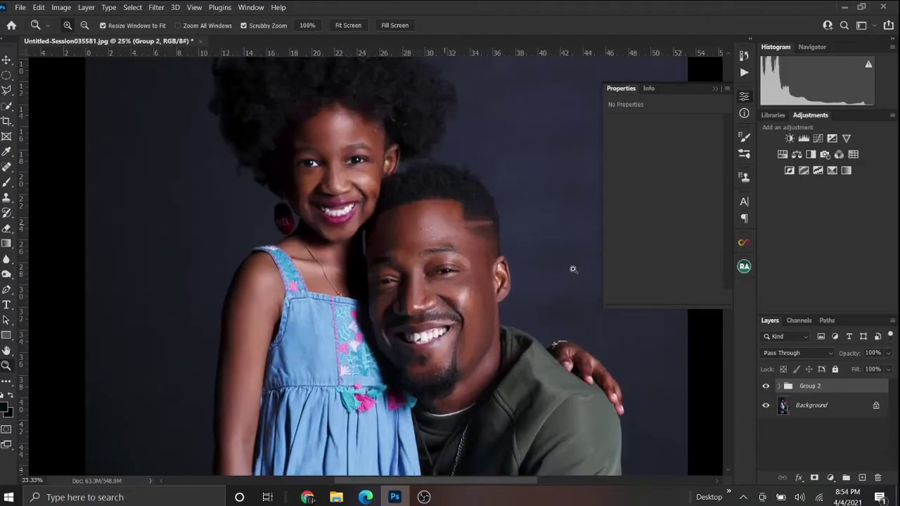